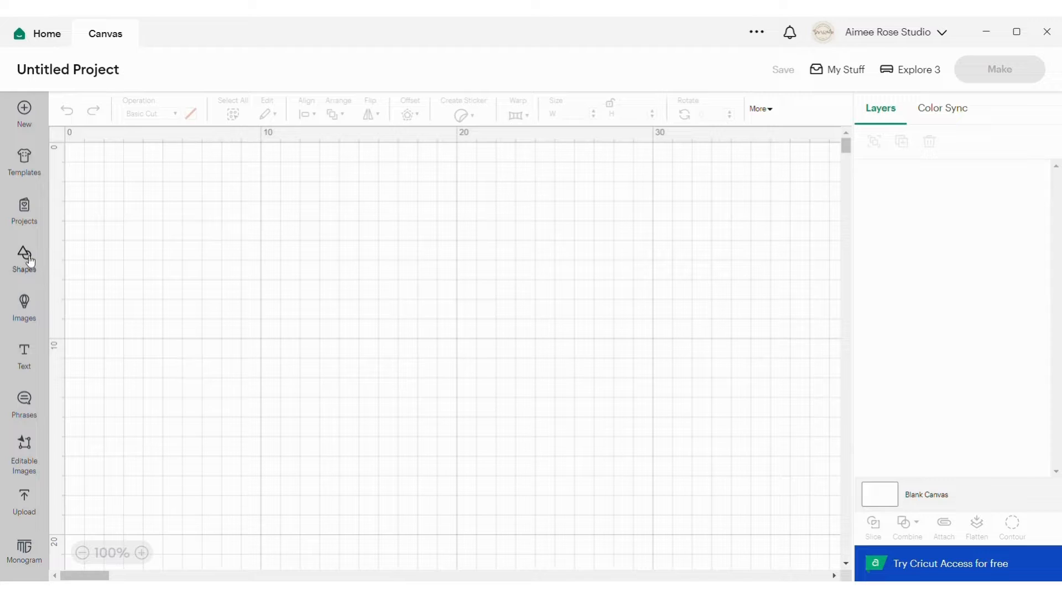
Add a square shape to the canvas and move it to the open area near the canvas centre.
left_click(30, 262)
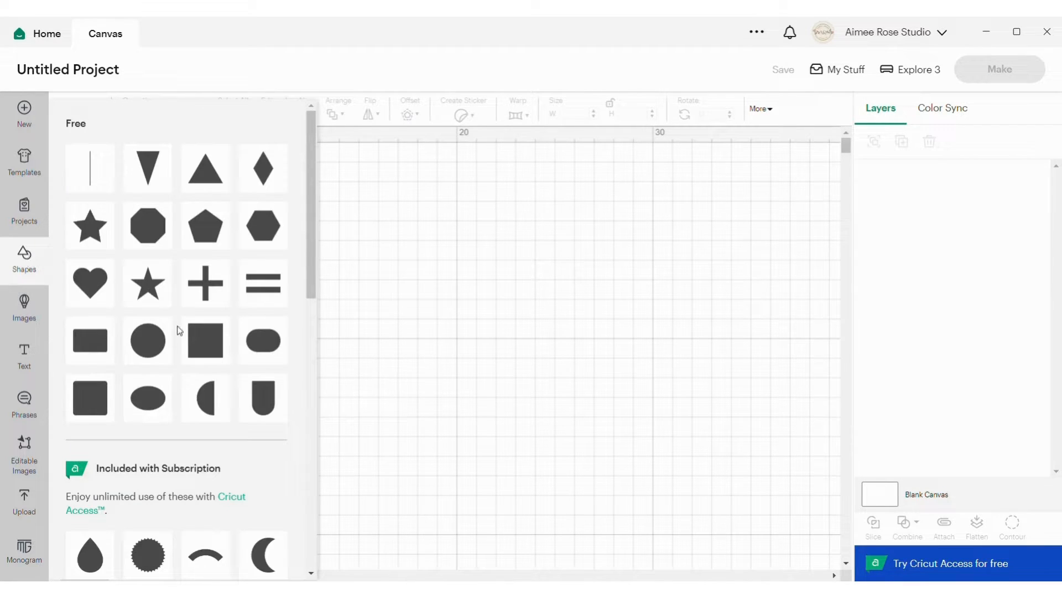
left_click(218, 347)
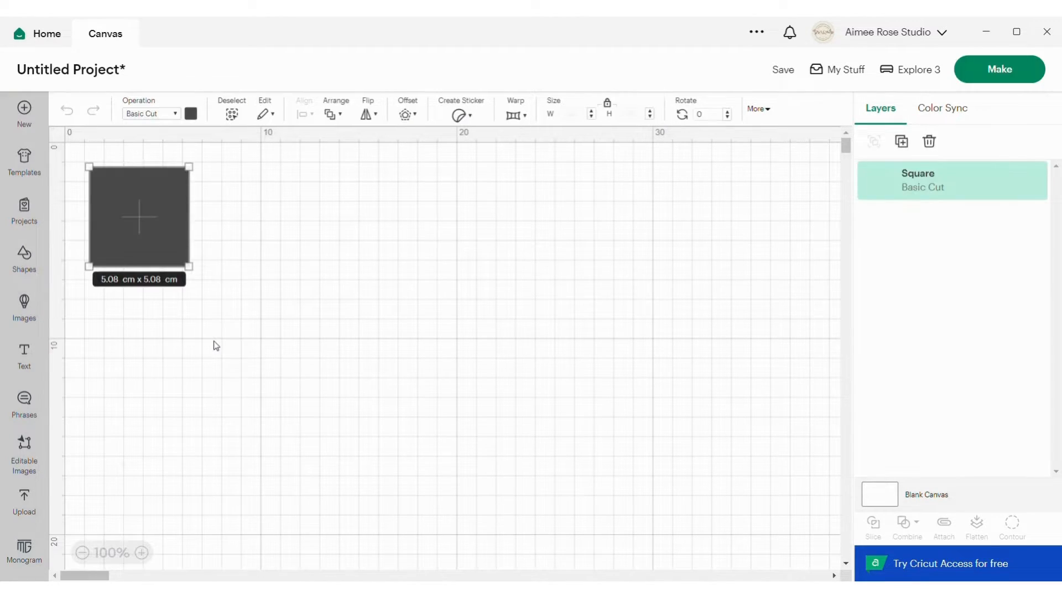
left_click_drag(145, 196, 485, 240)
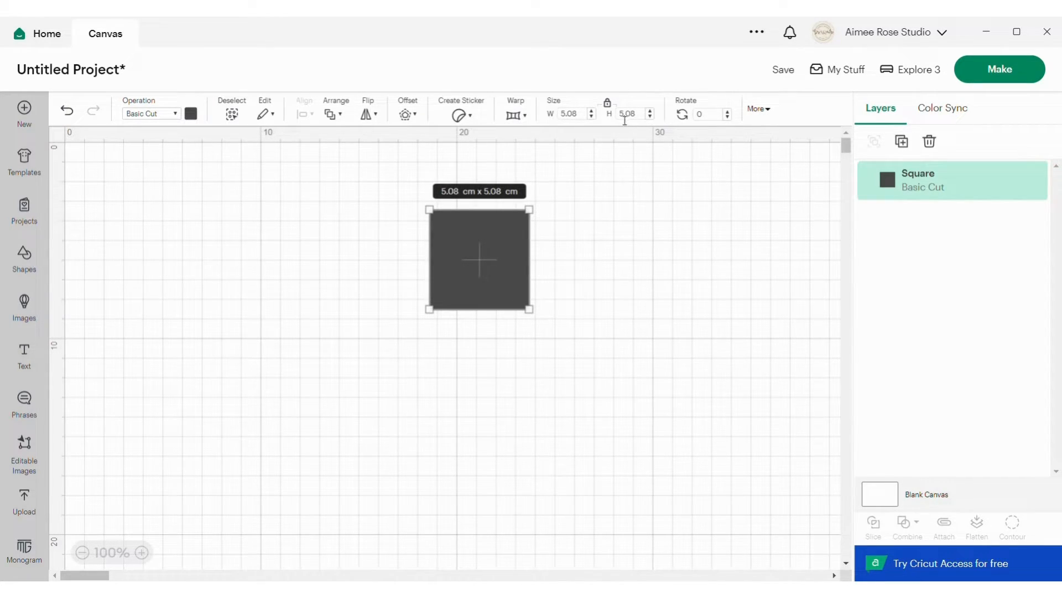
Resize the square without locked proportions to 5 cm wide and 16 cm high, relock its proportions, and shift it slightly upward.
left_click(608, 103)
double_click(576, 115)
type("5.")
double_click(641, 122)
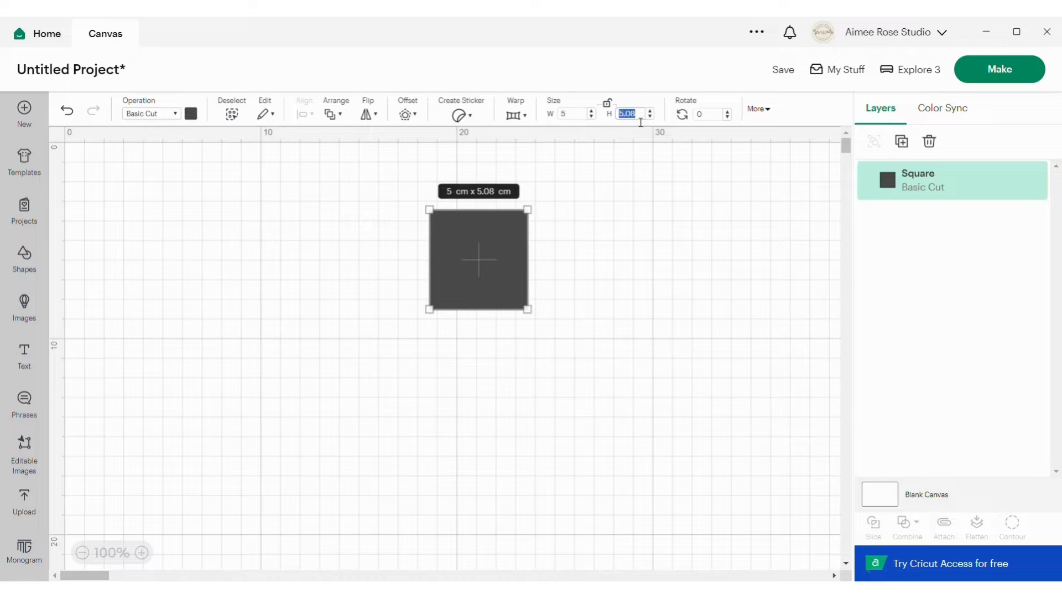
type("16")
key("Return")
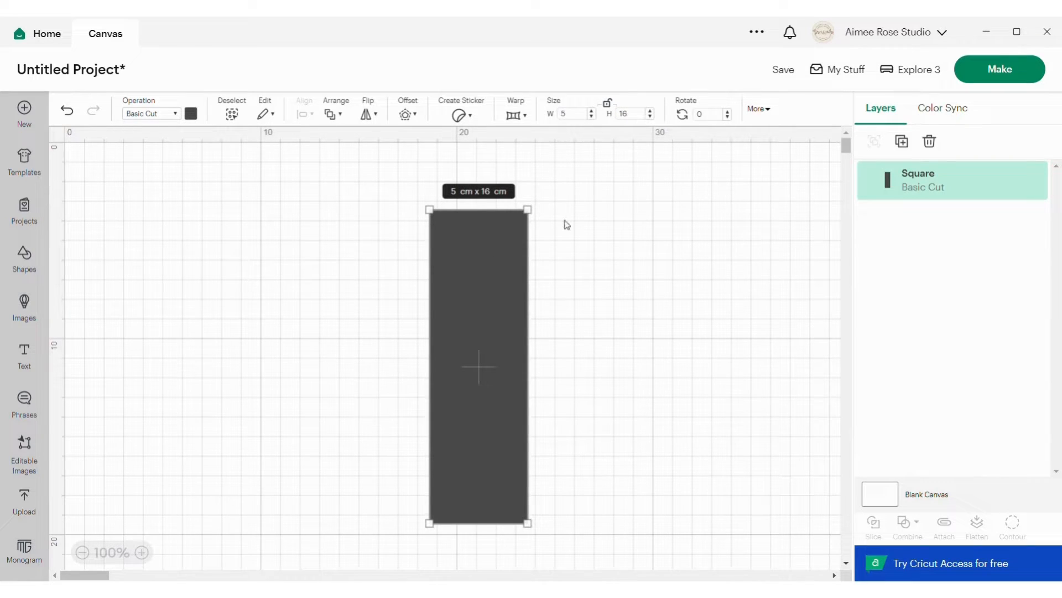
left_click(608, 104)
left_click_drag(480, 264, 483, 236)
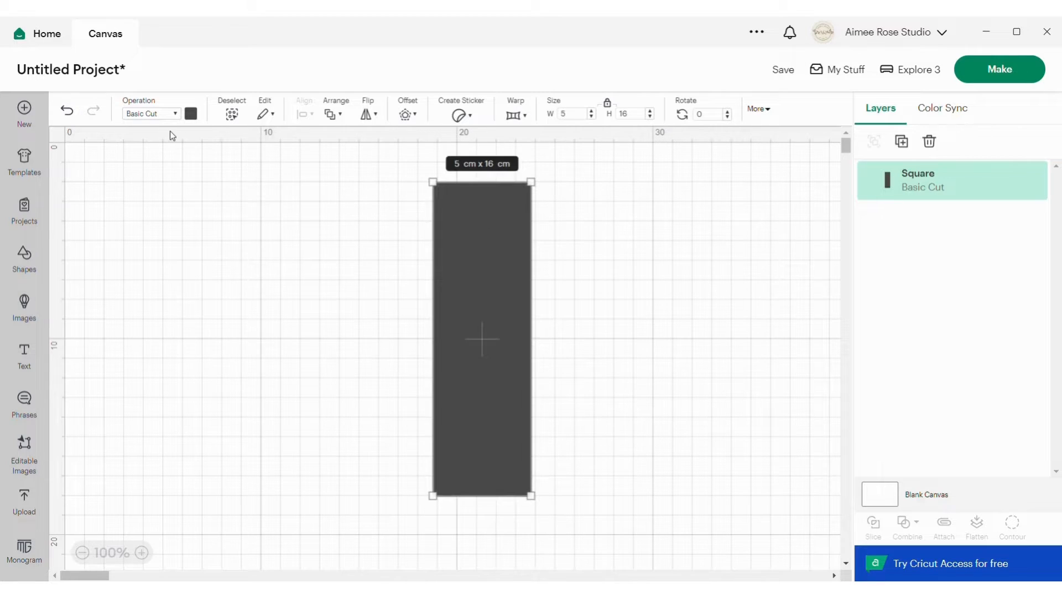
Change the rectangle's material color to light orange and deselect it.
left_click(192, 115)
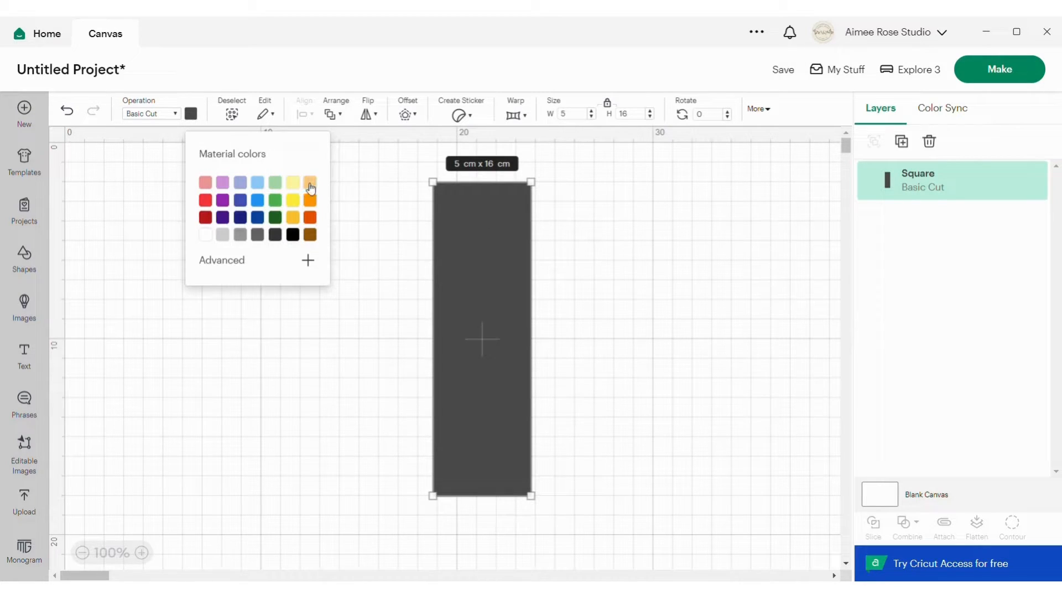
left_click(310, 193)
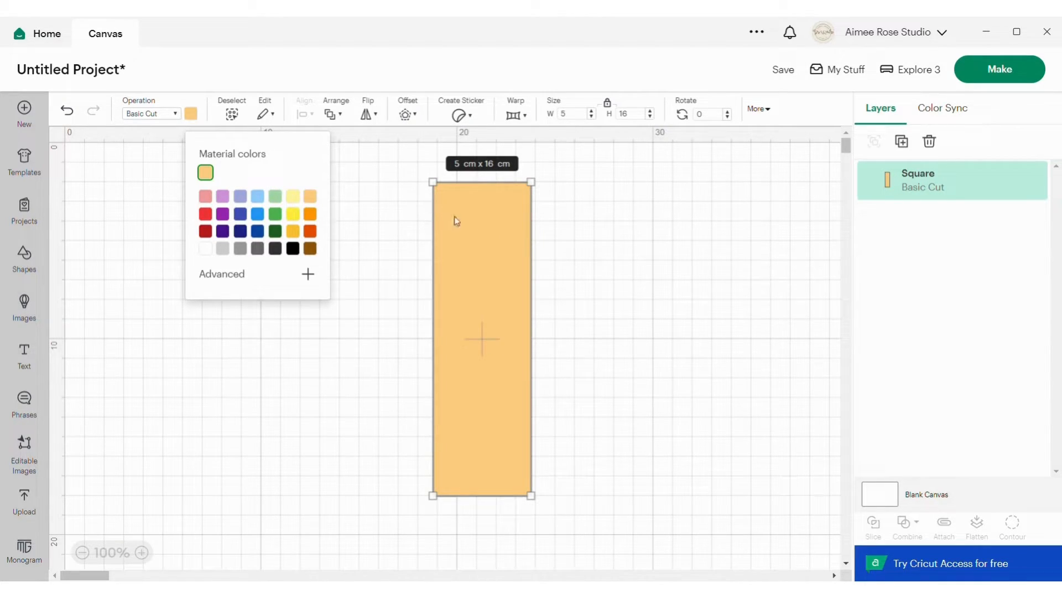
left_click(406, 228)
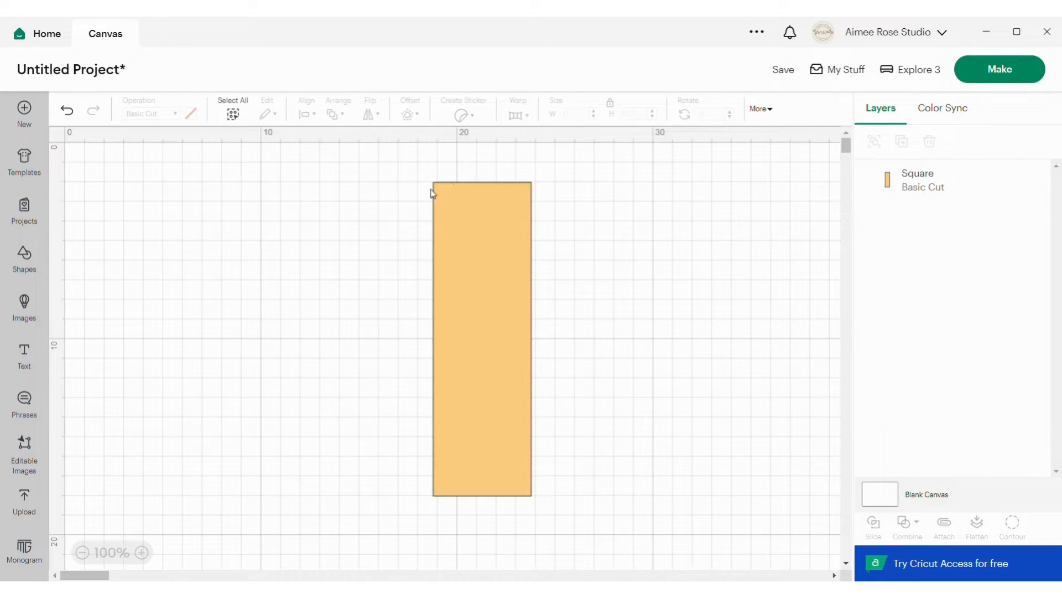
Add a circle about 1.77 cm in diameter and fit it into the rectangle's upper-left corner.
left_click(32, 264)
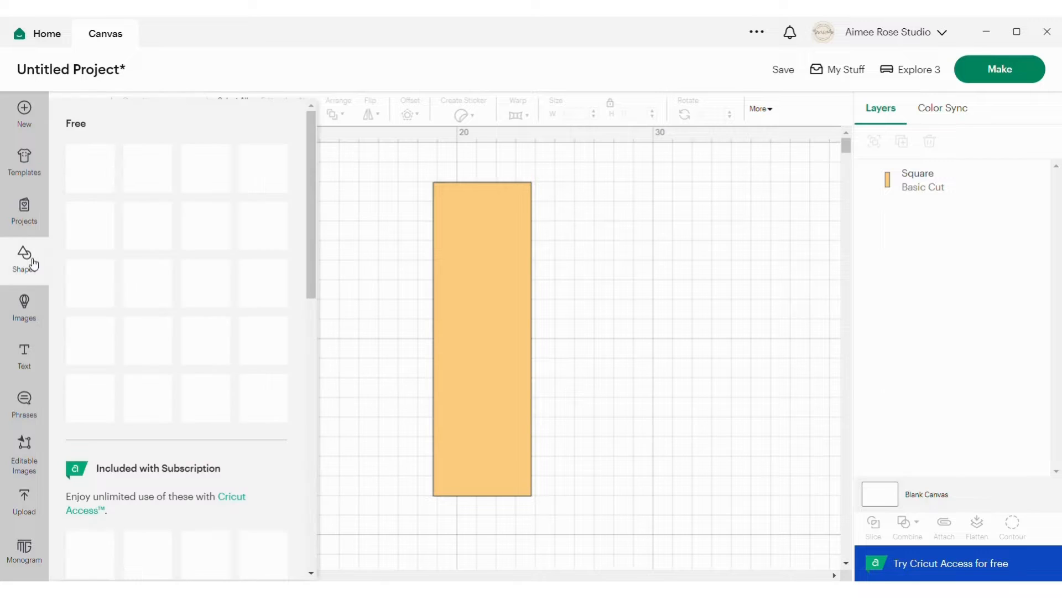
left_click(148, 334)
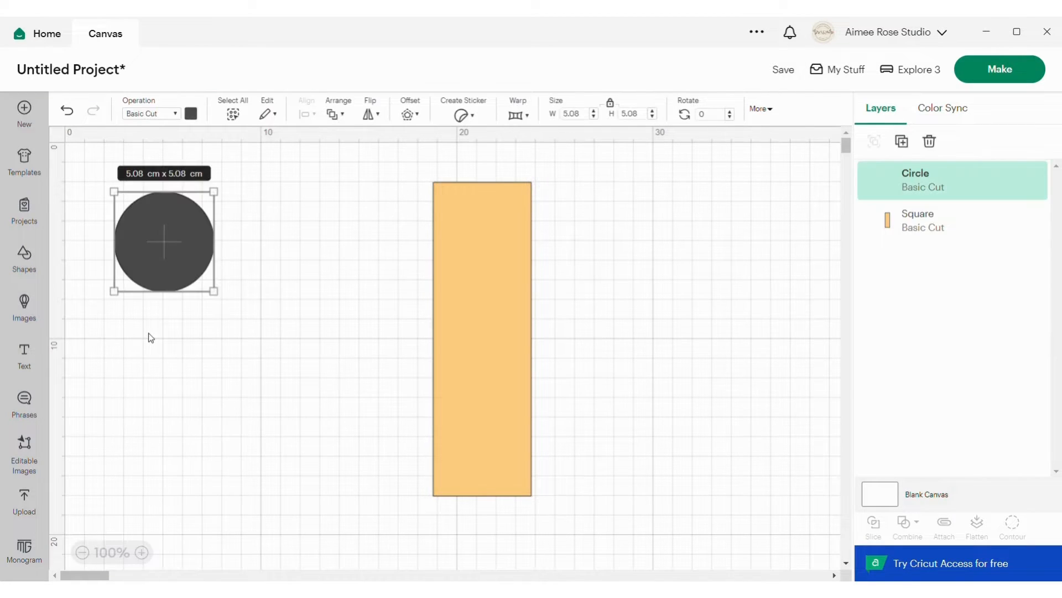
left_click_drag(173, 227, 387, 219)
mouse_move(438, 194)
left_mouse_down()
mouse_move(476, 170)
mouse_move(372, 259)
mouse_move(479, 209)
mouse_move(451, 203)
left_mouse_up()
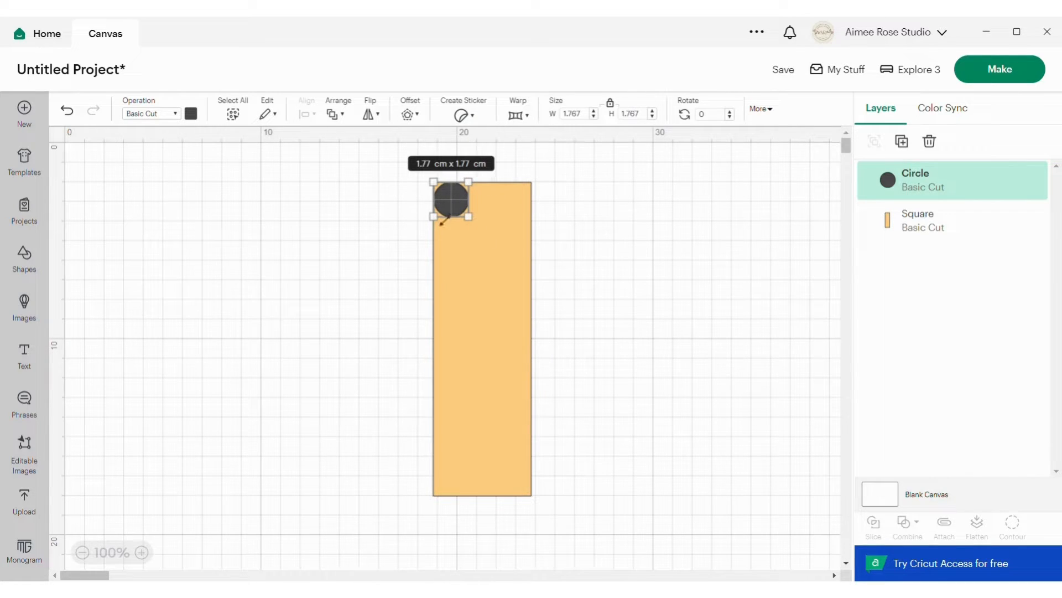
left_click(376, 167)
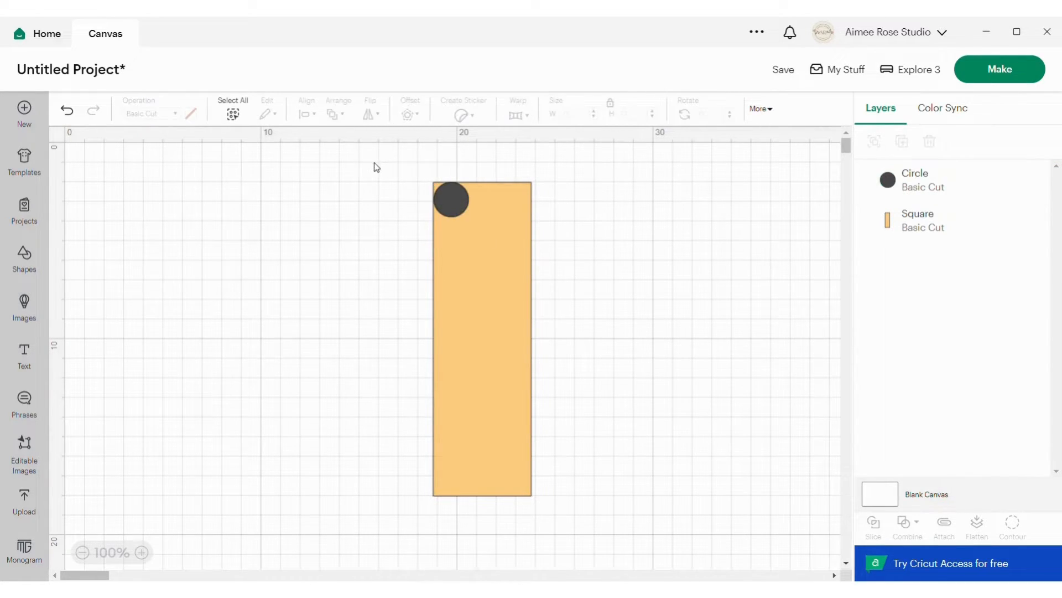
Align the circle and the rectangle along their top and left edges.
left_click_drag(374, 163, 627, 554)
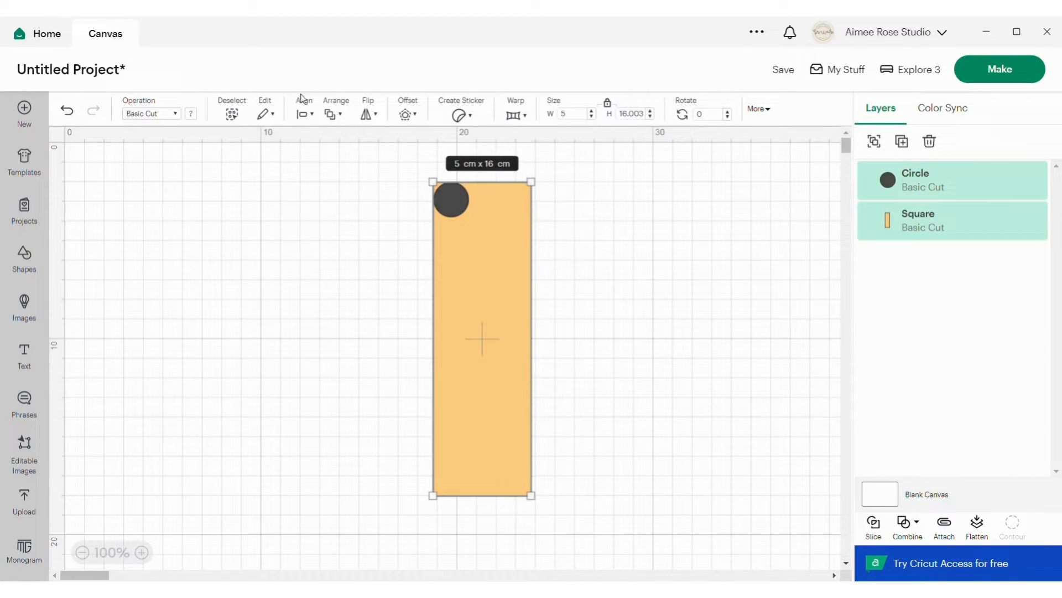
left_click(308, 113)
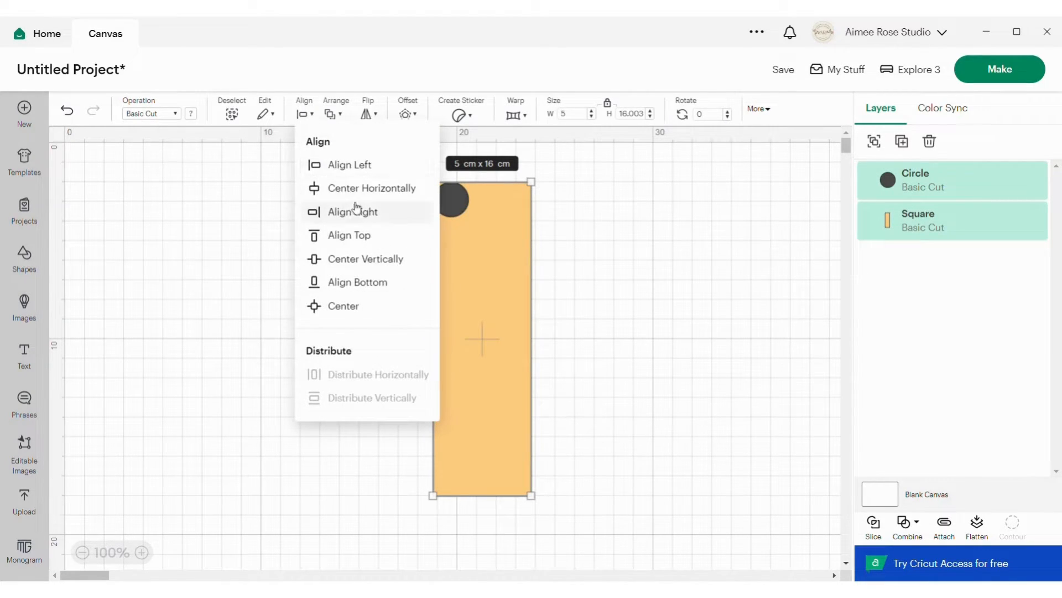
left_click(364, 241)
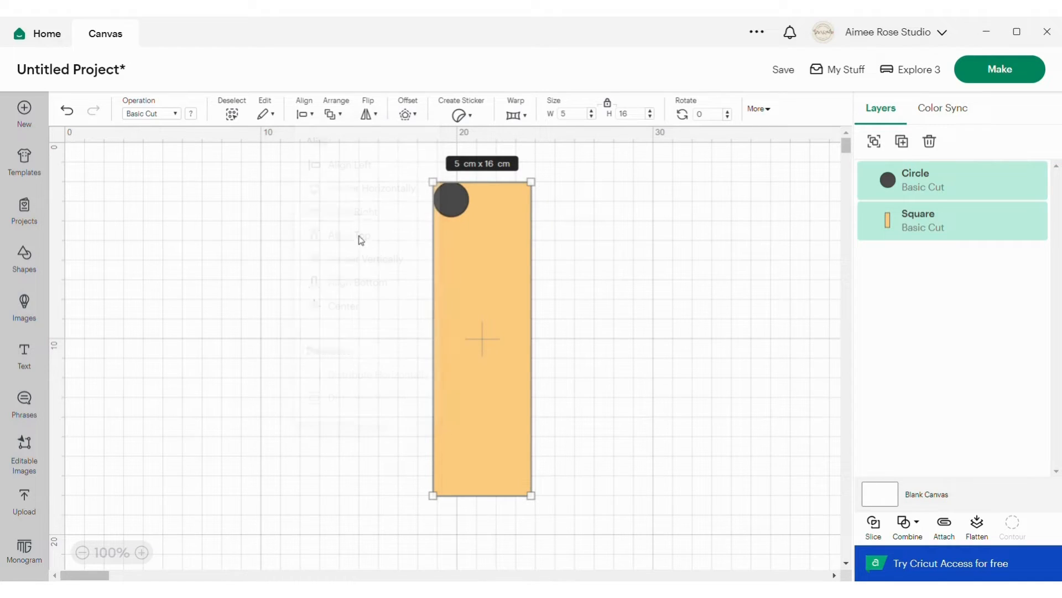
left_click(306, 114)
left_click(358, 166)
Slice the rectangle with the circle and use Contour to hide the small leftover piece outside the rounded corner.
left_click(875, 524)
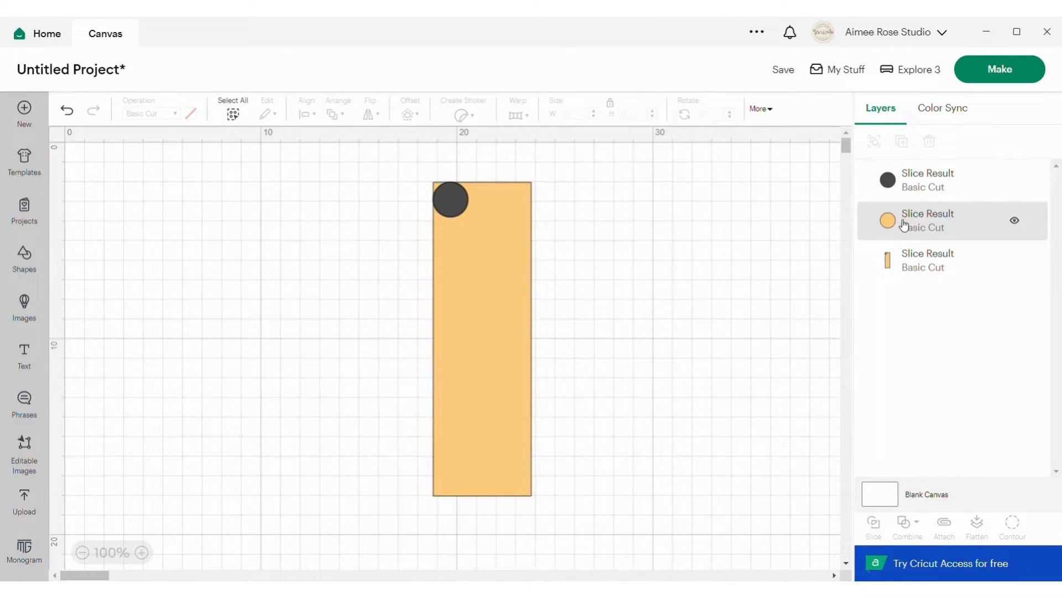
left_click(908, 266)
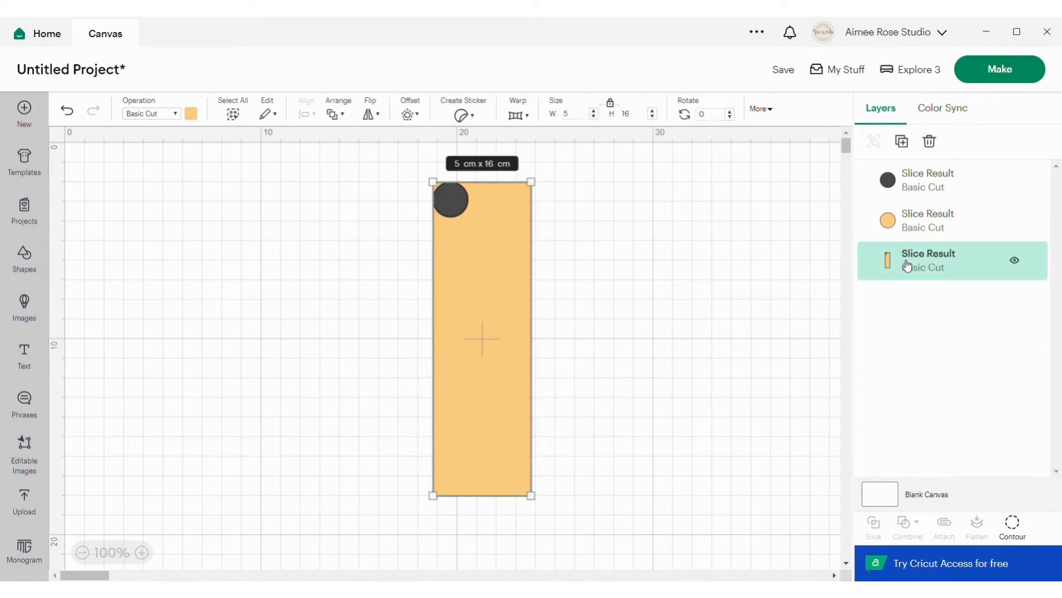
left_click(1014, 522)
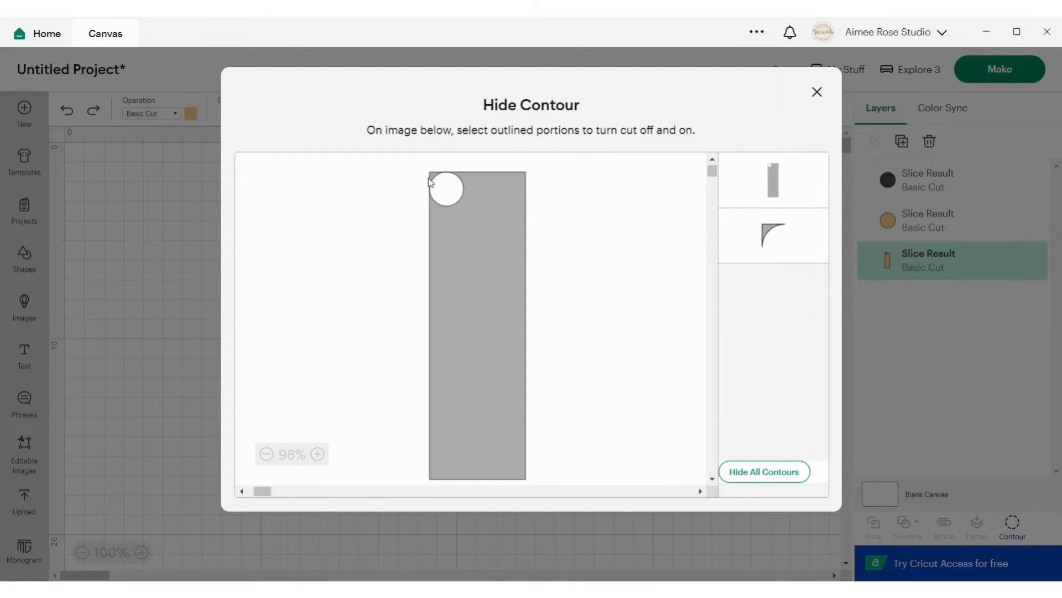
left_click(797, 243)
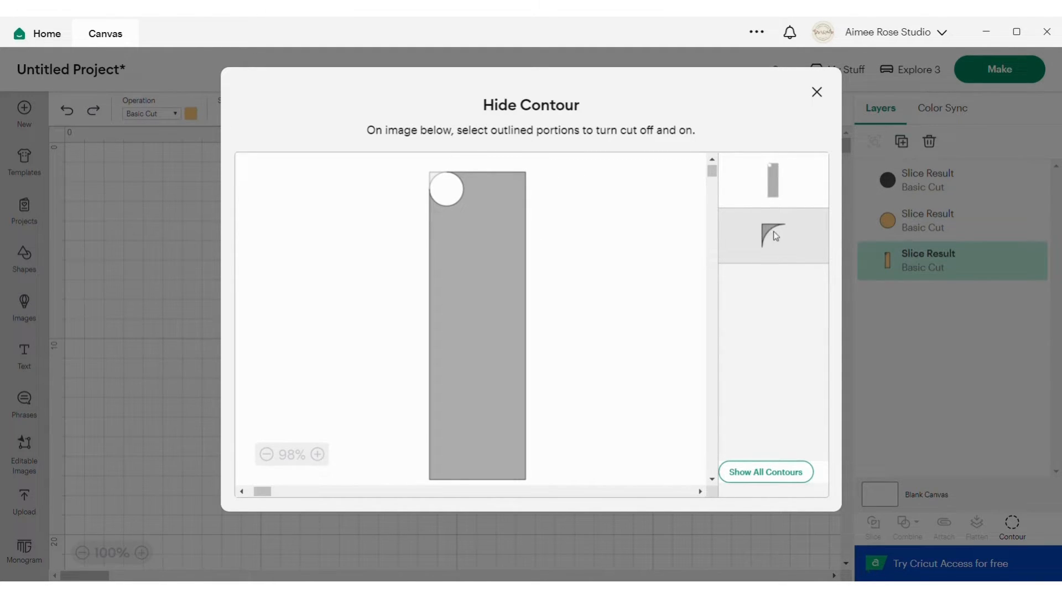
left_click(788, 222)
left_click(788, 223)
left_click(817, 93)
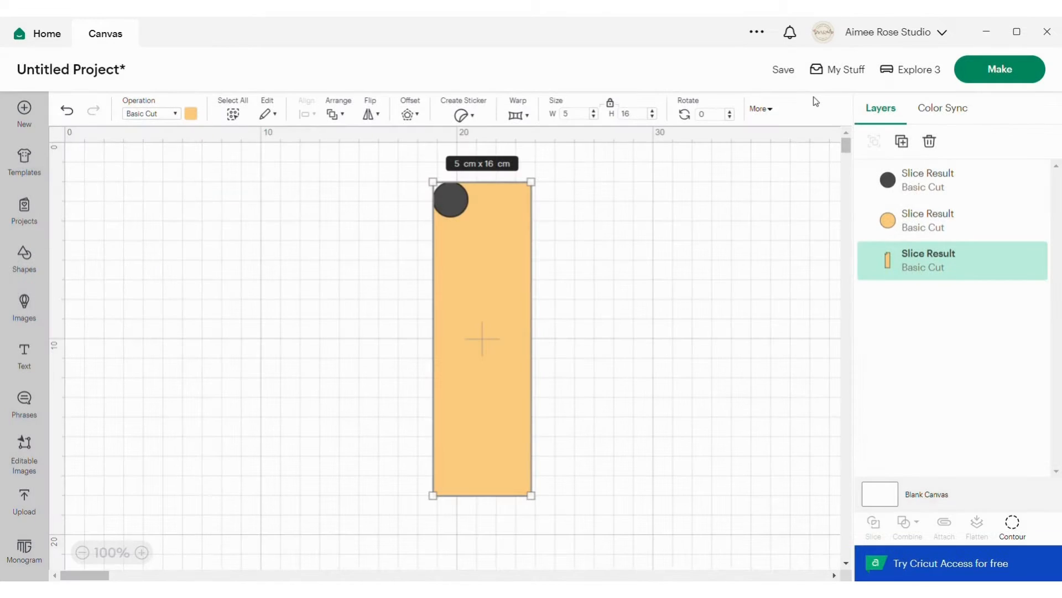
Move the dark circle off the rectangle into the empty canvas area to its right.
left_click(934, 182)
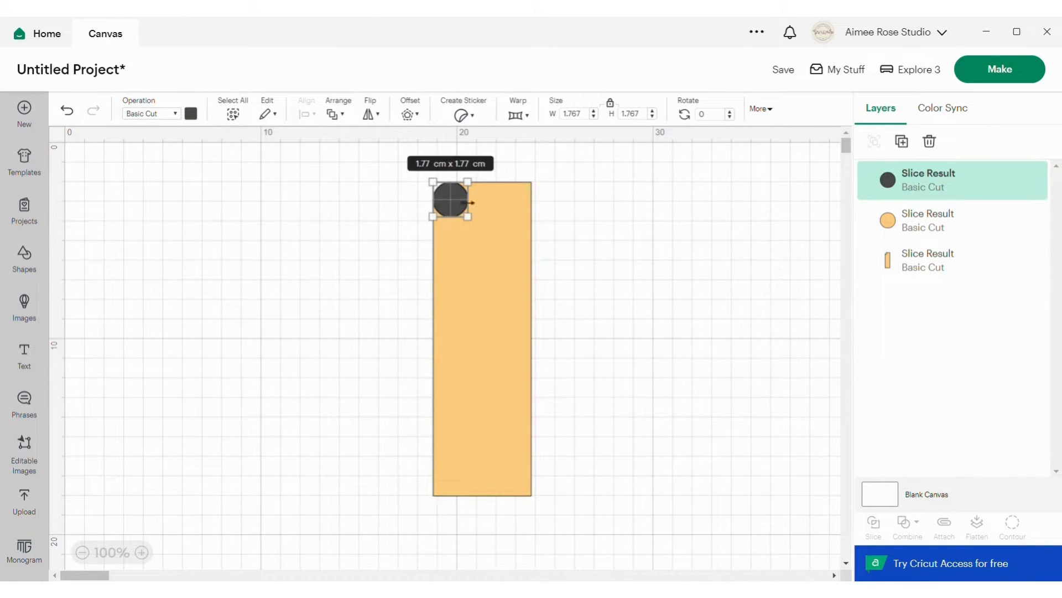
left_click_drag(459, 203, 646, 215)
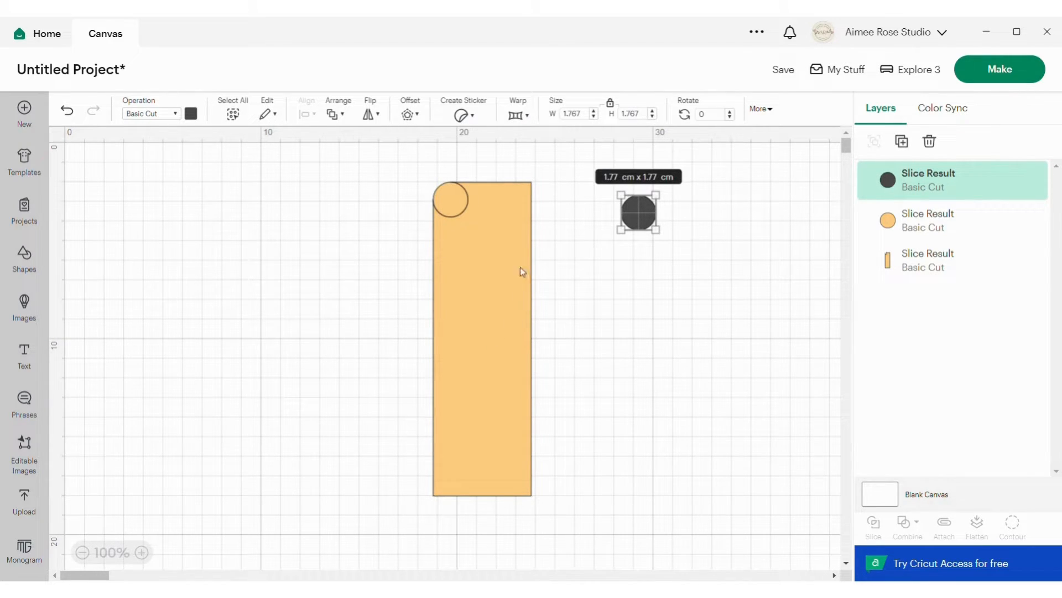
left_click(492, 280)
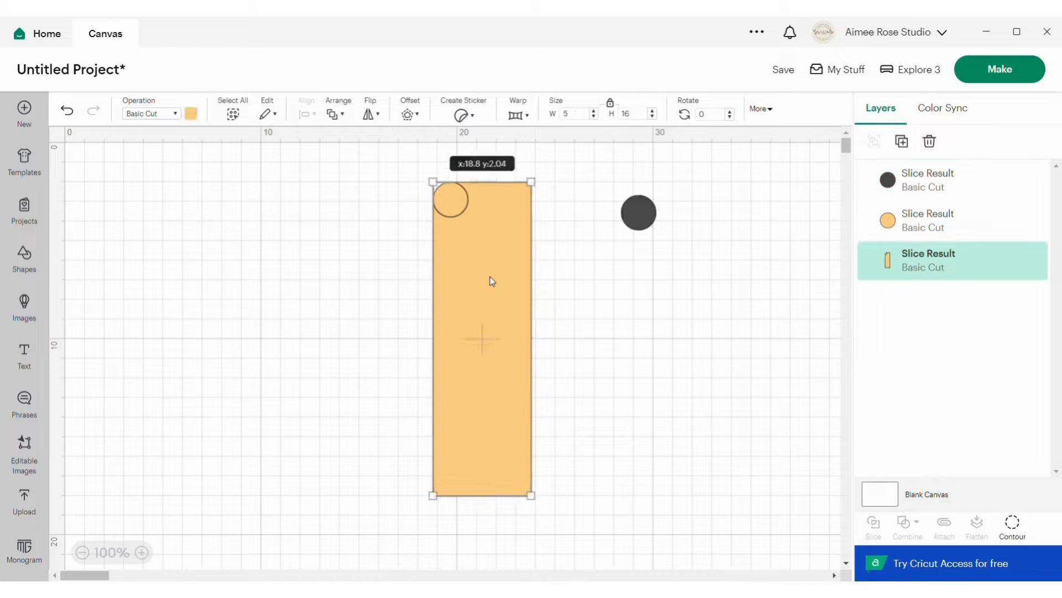
left_click_drag(490, 279, 566, 299)
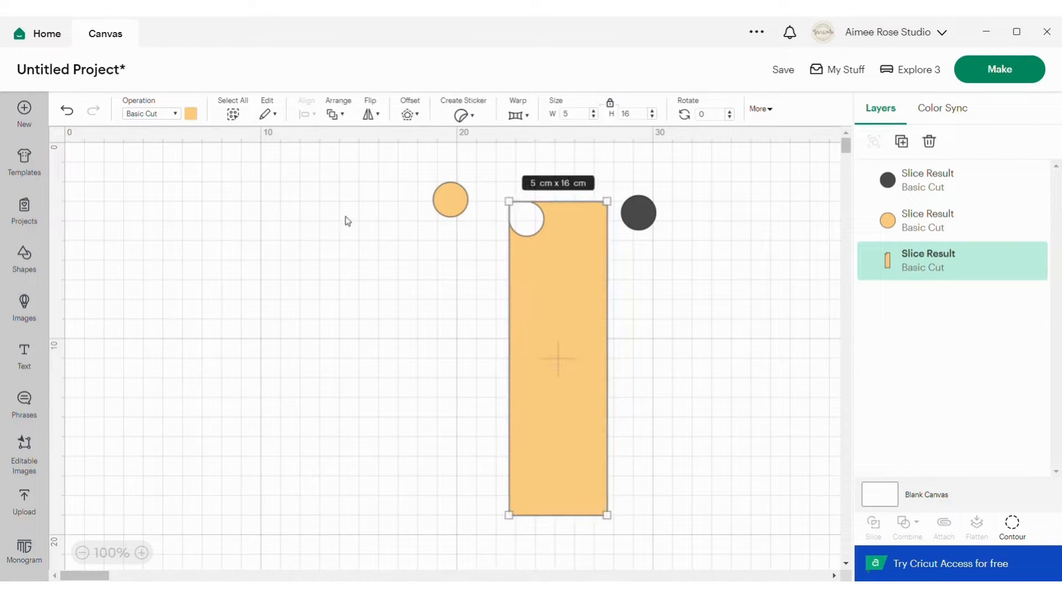
left_click(76, 113)
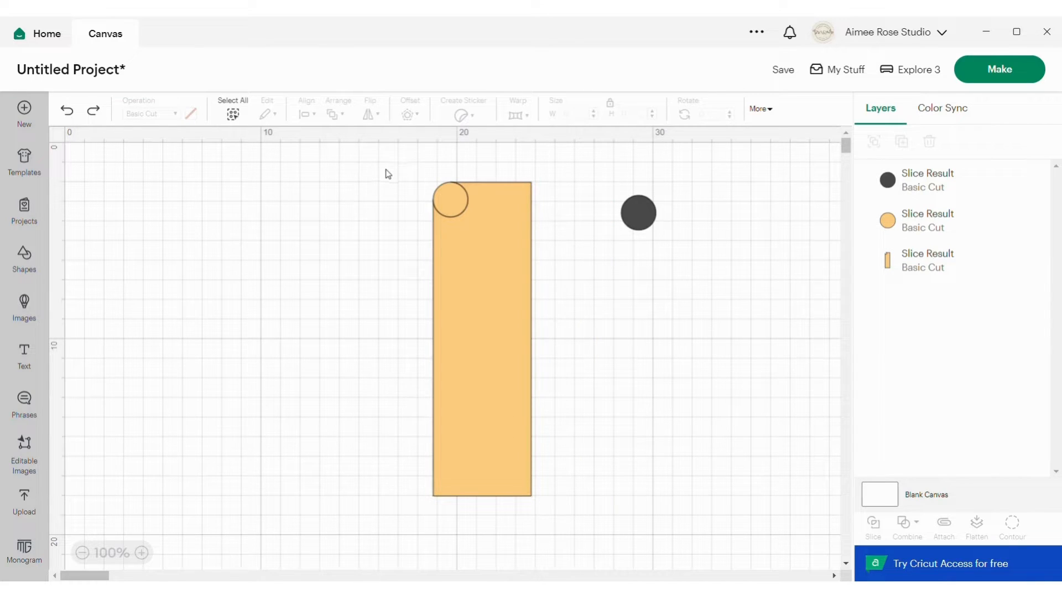
Weld the orange circle and the sliced rectangle into one shape with a rounded upper-left corner.
left_click_drag(387, 171, 581, 458)
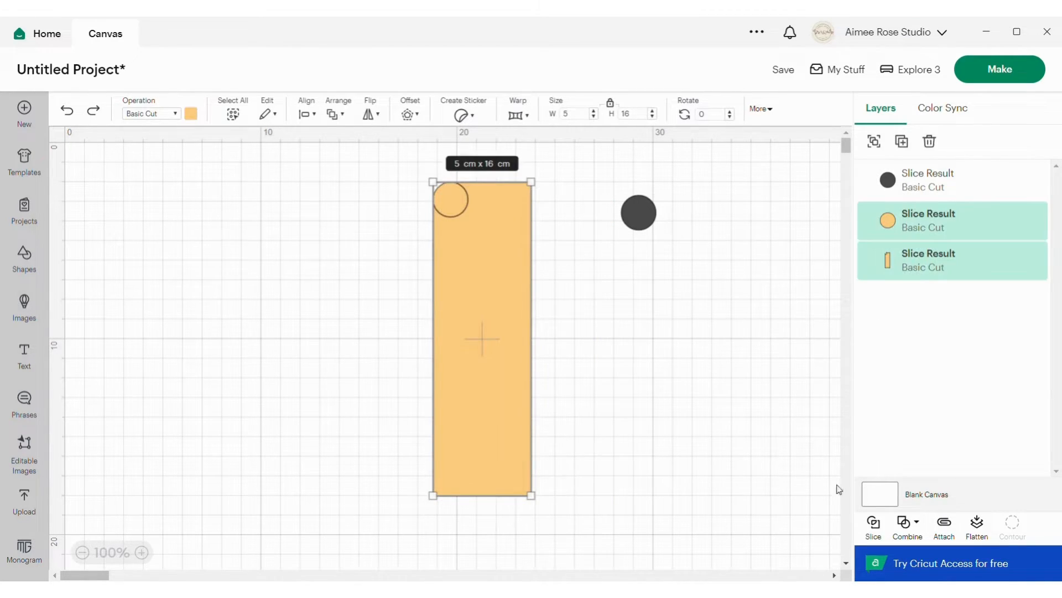
left_click(909, 523)
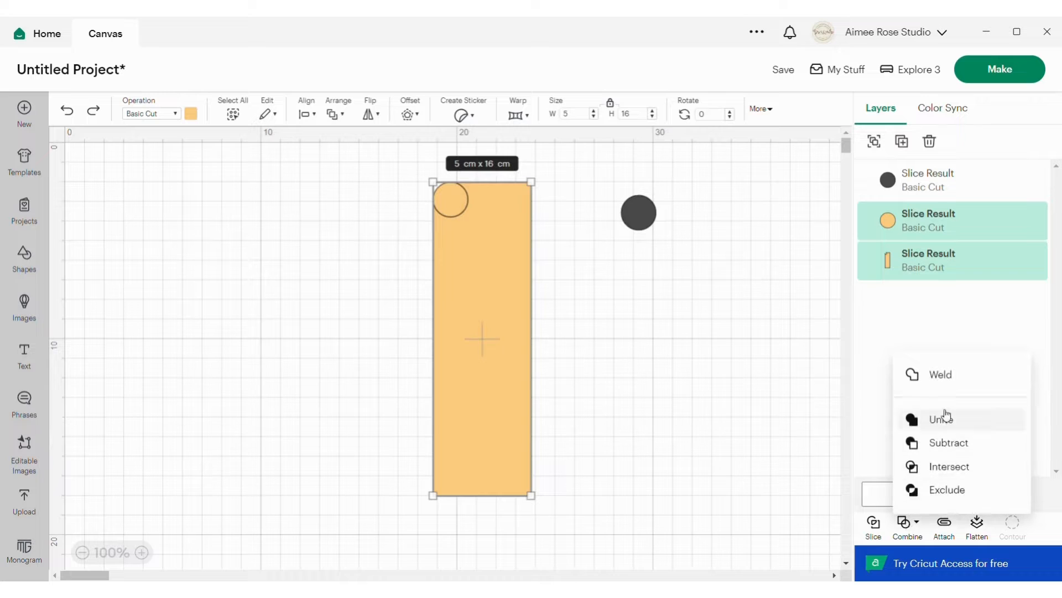
left_click(947, 389)
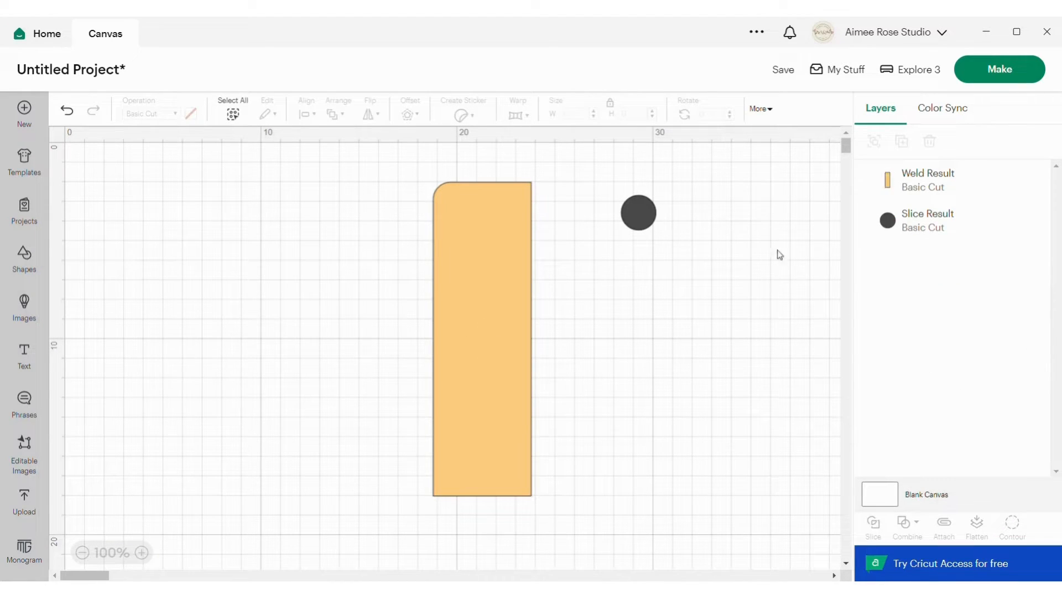
Bring the dark circle's layer above the welded rectangle and place the circle on the rectangle's upper-right corner.
mouse_move(483, 264)
left_mouse_down()
mouse_move(495, 255)
mouse_move(473, 250)
left_mouse_up()
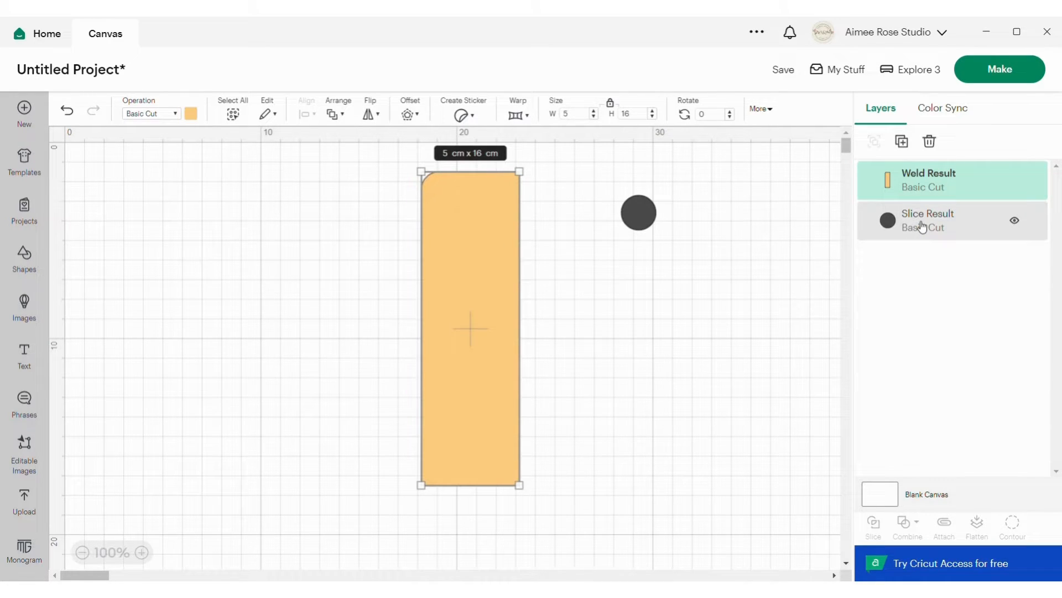
left_click_drag(921, 227, 924, 177)
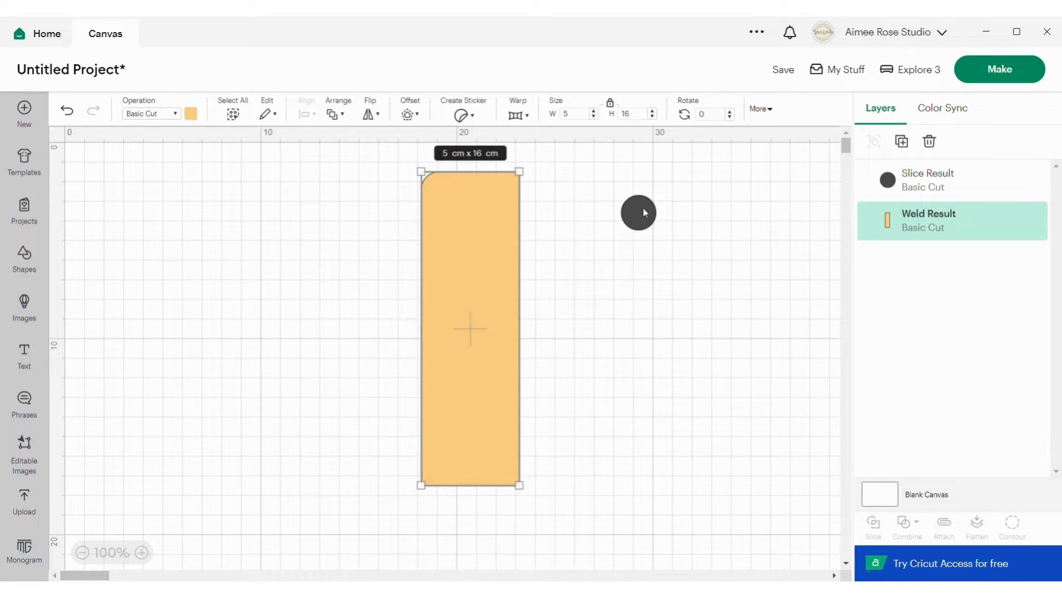
left_click_drag(644, 212, 508, 189)
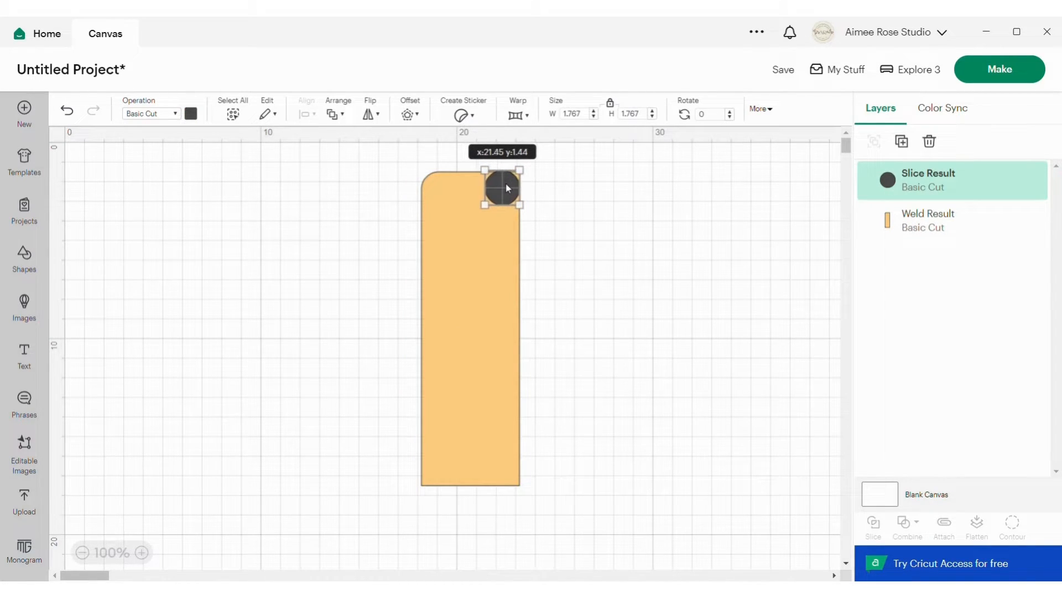
Align the dark circle and the welded rectangle to the top and right so the circle fits the upper-right corner.
left_click_drag(384, 150, 596, 447)
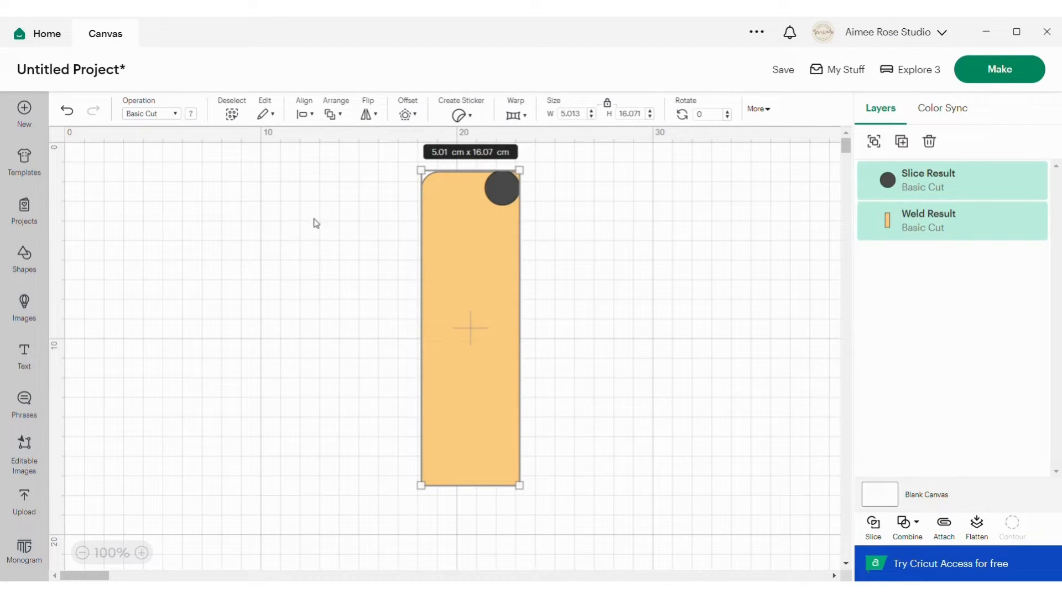
left_click(302, 115)
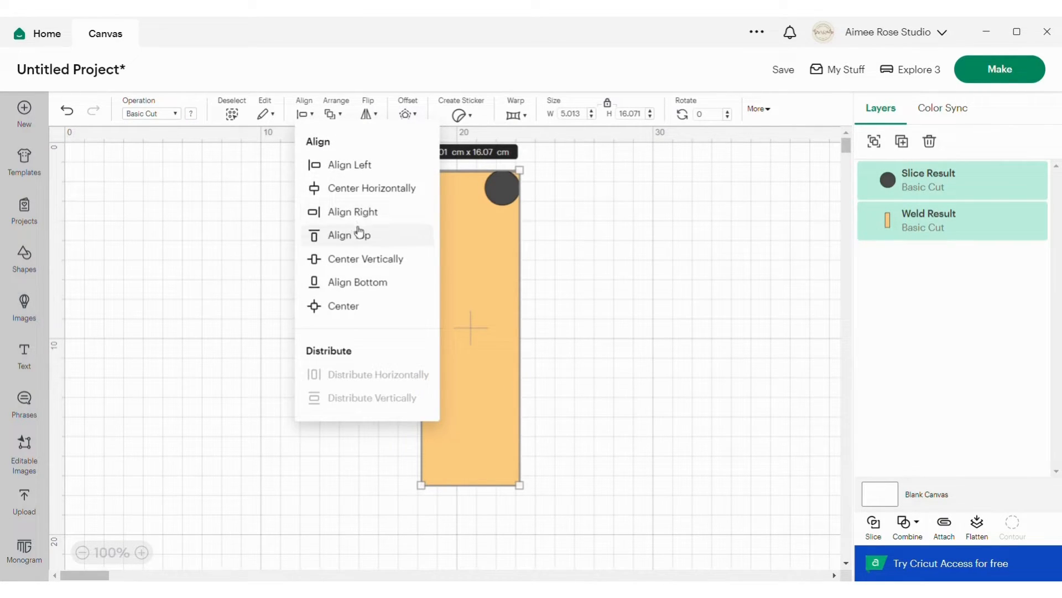
left_click(359, 233)
left_click(303, 114)
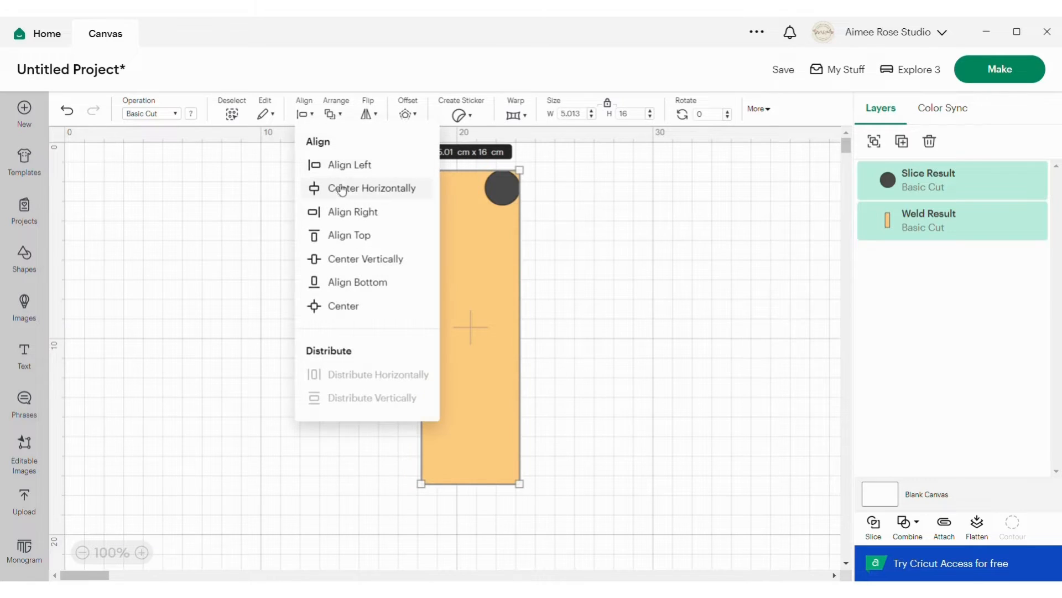
left_click(349, 211)
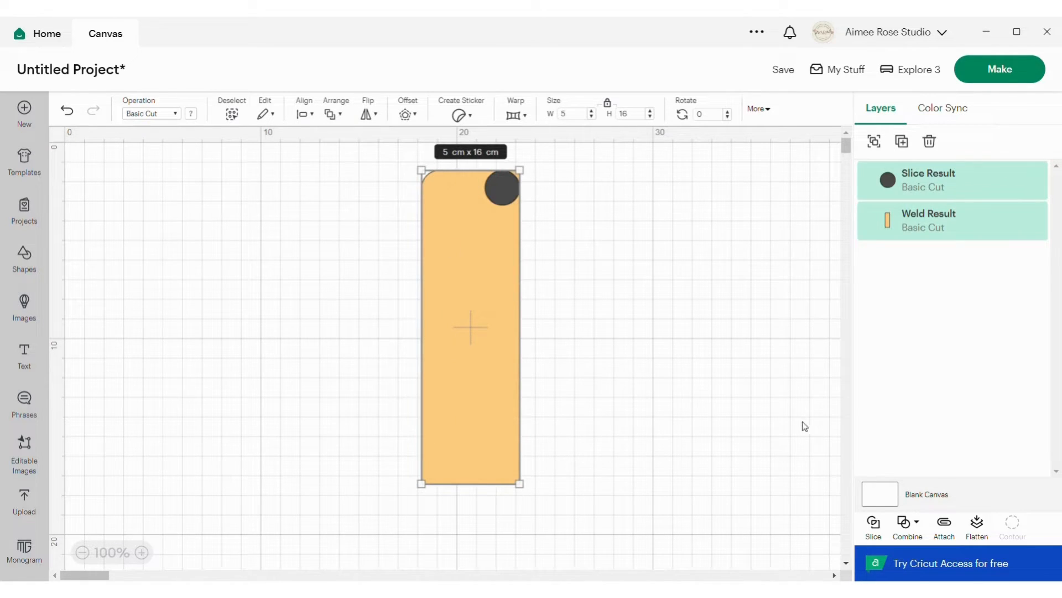
Slice the rectangle with the upper-right circle and use Contour to hide the small leftover piece at that corner.
left_click(875, 529)
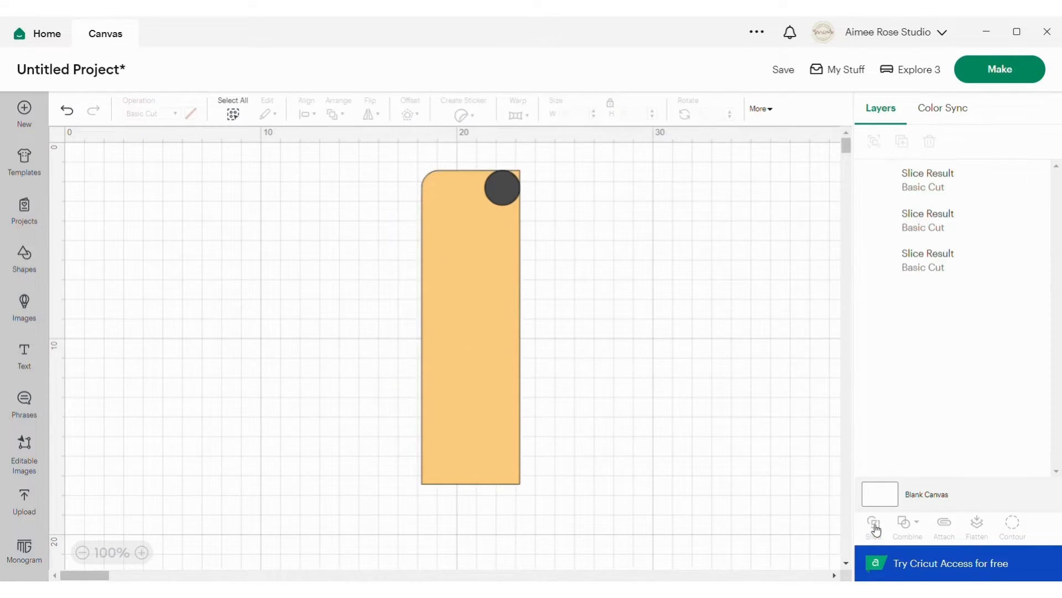
left_click(917, 263)
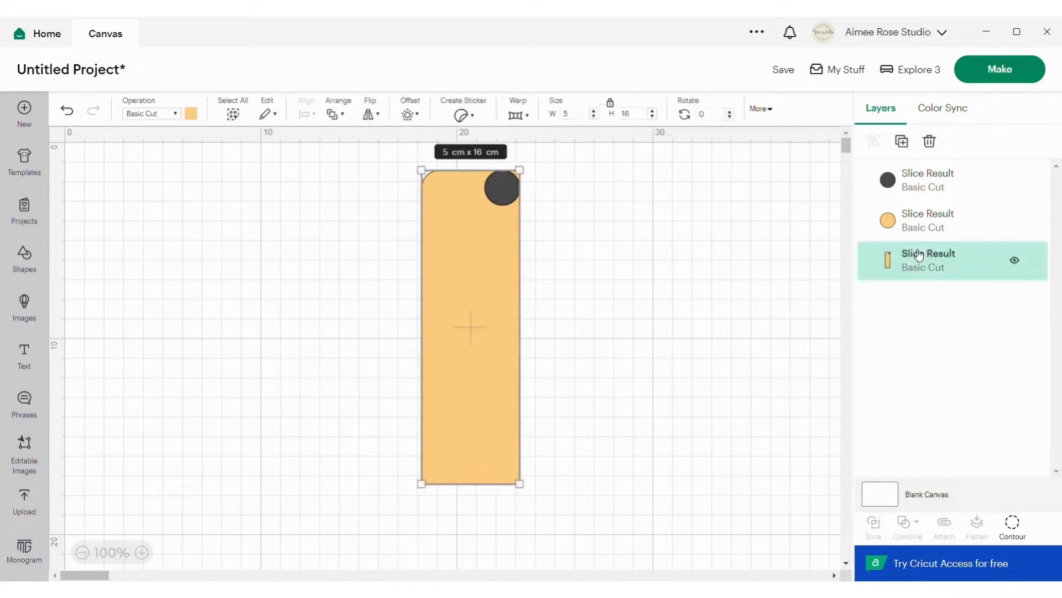
left_click(1013, 526)
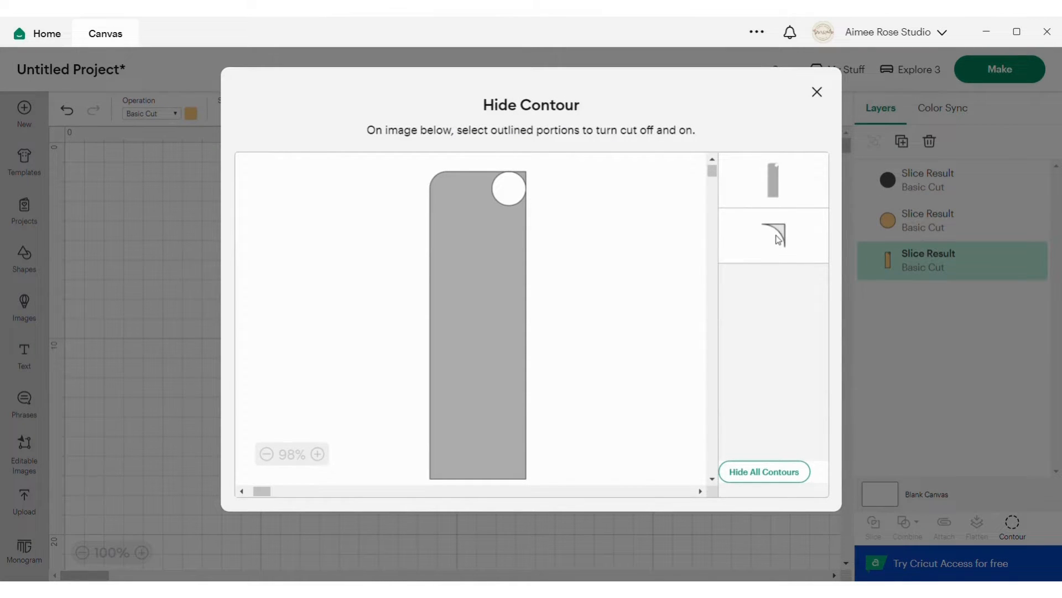
left_click(776, 235)
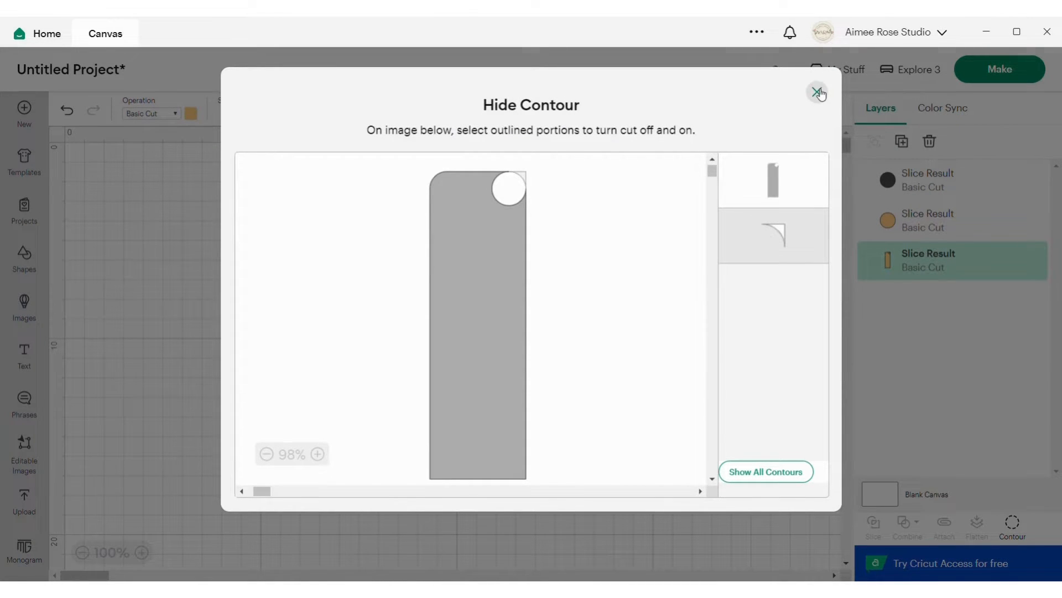
left_click(818, 92)
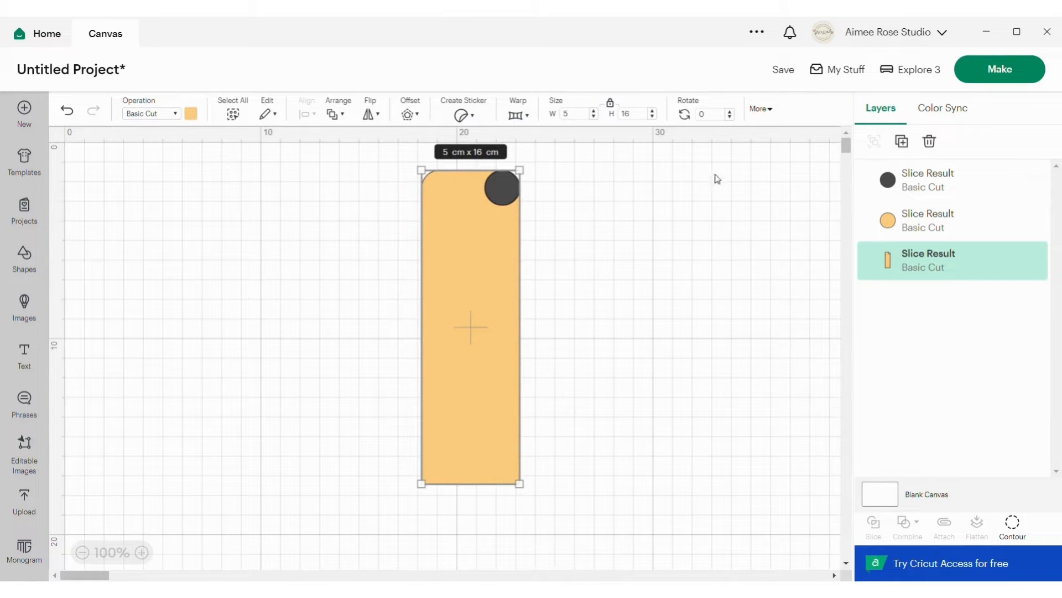
Move the dark circle to the empty canvas right of the rectangle and weld the orange circle with the sliced rectangle at the upper-right corner.
left_click(909, 182)
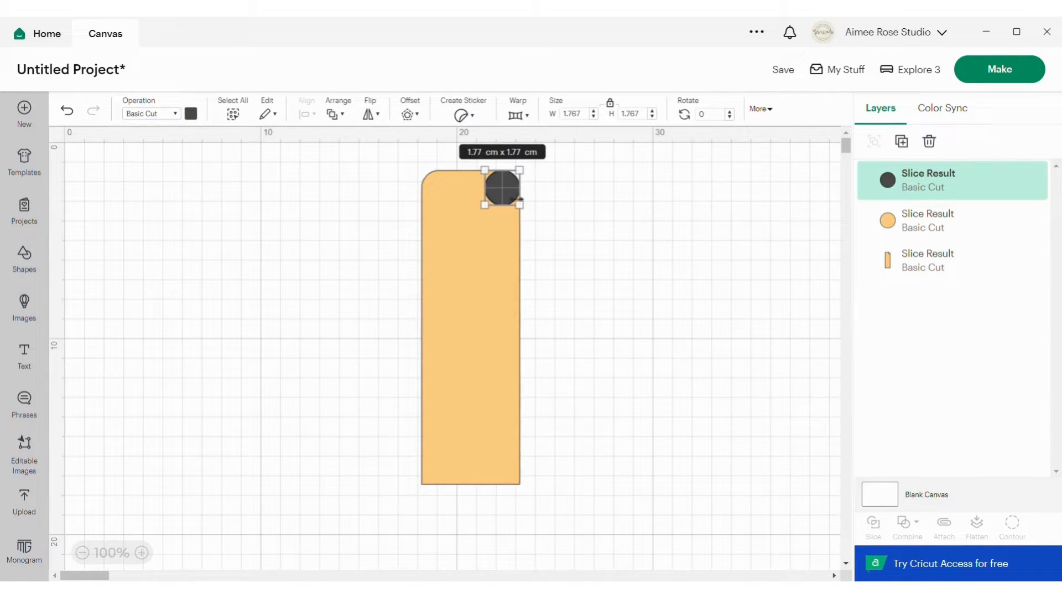
left_click_drag(508, 194, 650, 203)
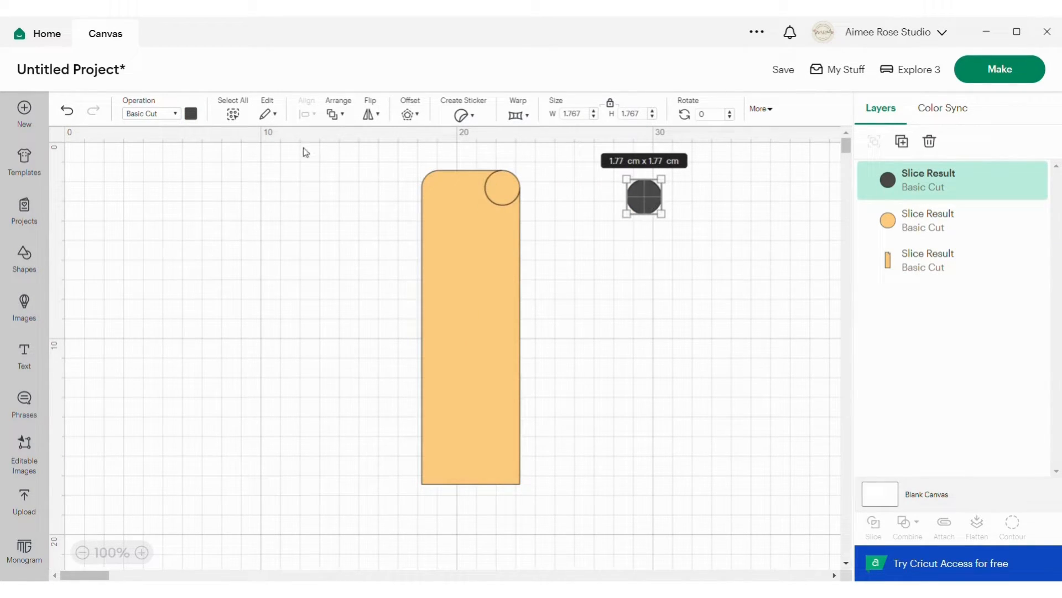
left_click_drag(355, 156, 550, 503)
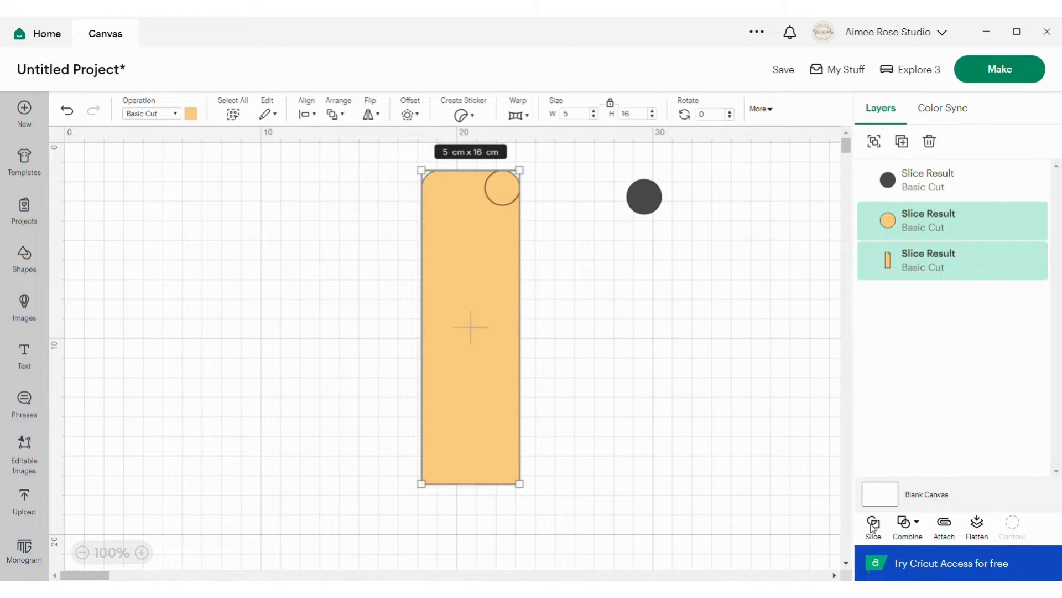
left_click(923, 526)
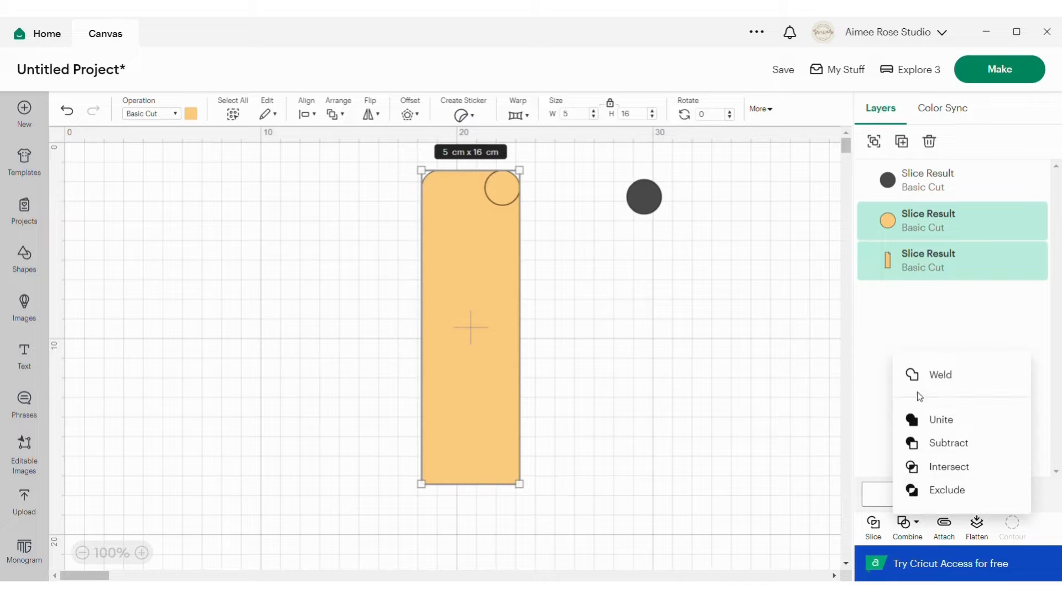
left_click(931, 374)
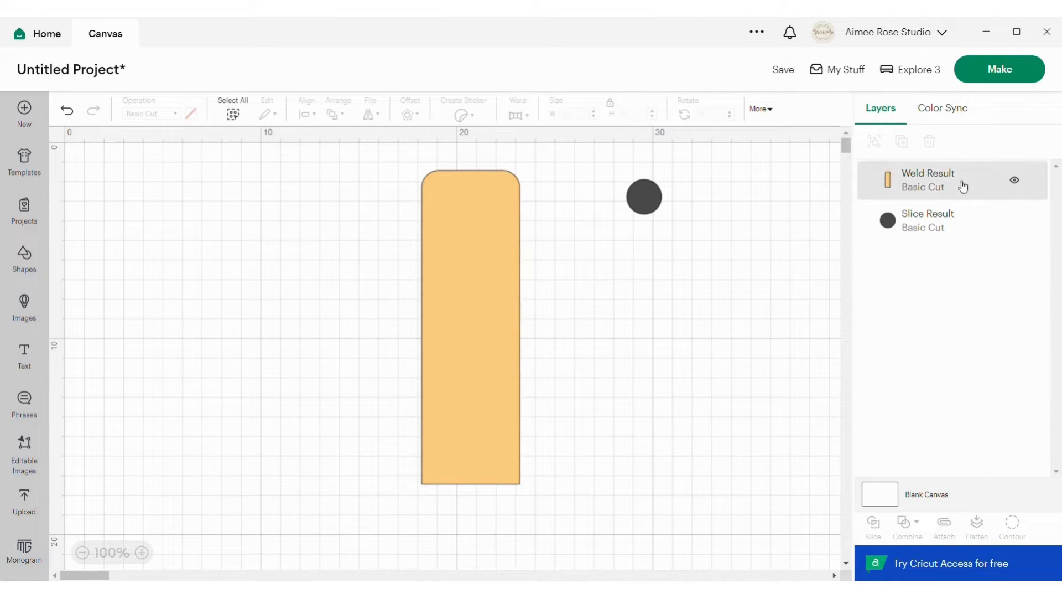
Bring the dark circle's layer above the welded rectangle and place the circle on the rectangle's lower-left corner.
left_click_drag(919, 213, 935, 167)
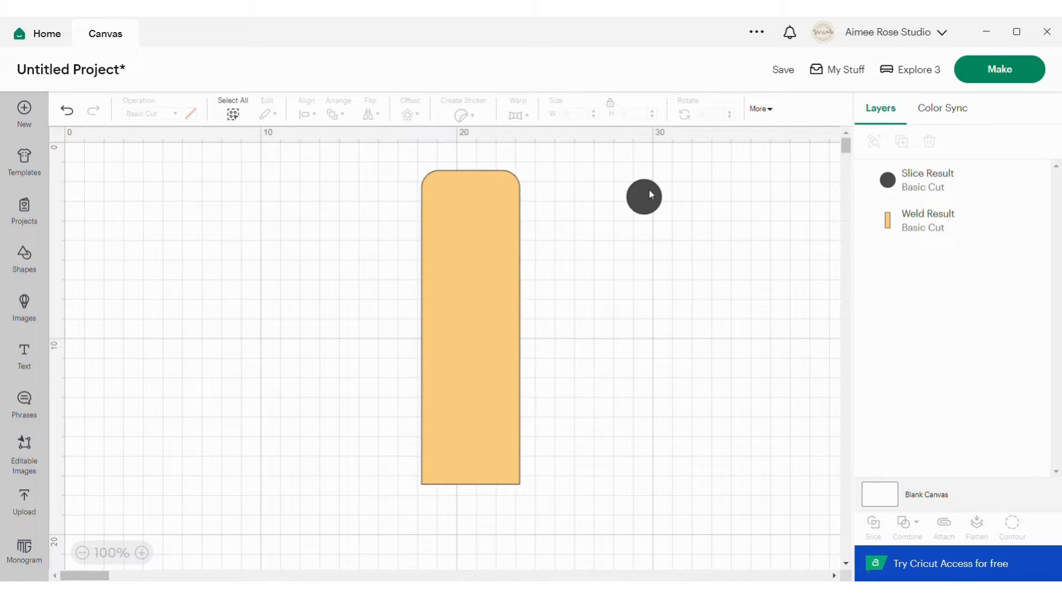
left_click_drag(651, 194, 446, 465)
Align the dark circle and the rectangle to the bottom and left so the circle fits the lower-left corner.
left_click_drag(371, 353, 592, 514)
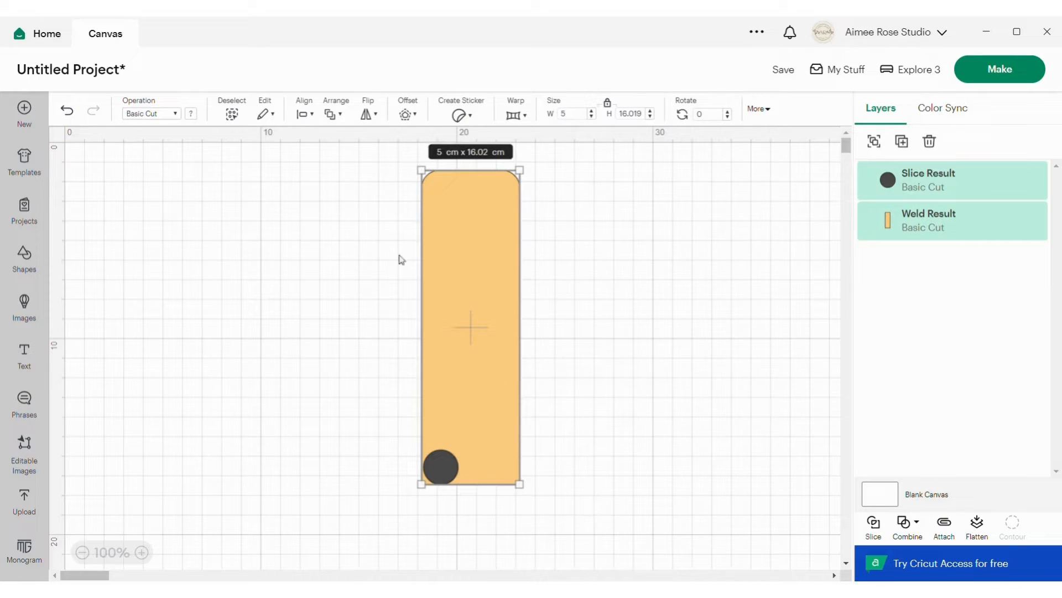
left_click(302, 114)
left_click(346, 282)
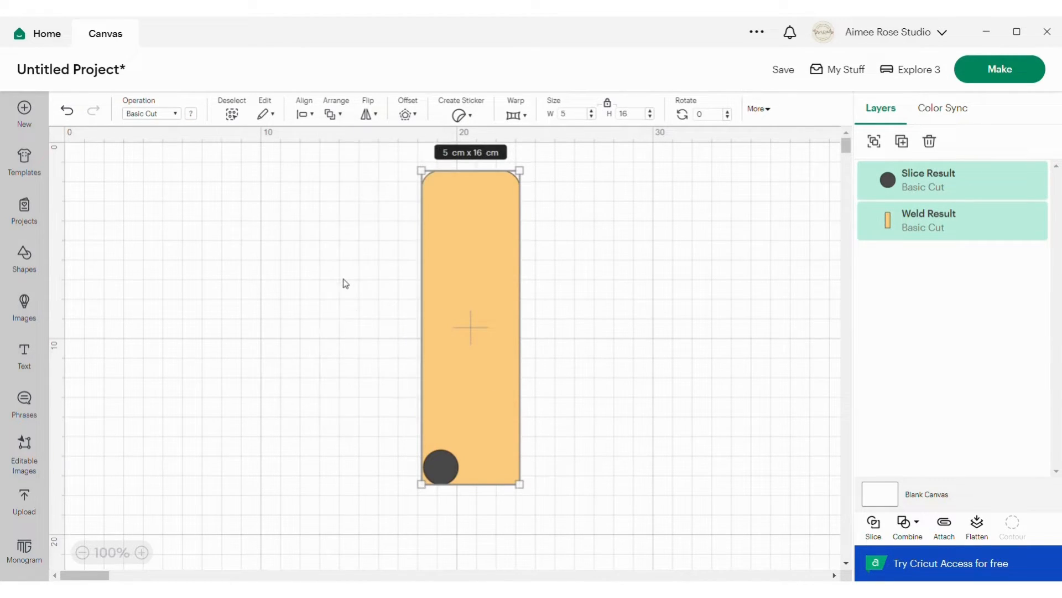
left_click(304, 115)
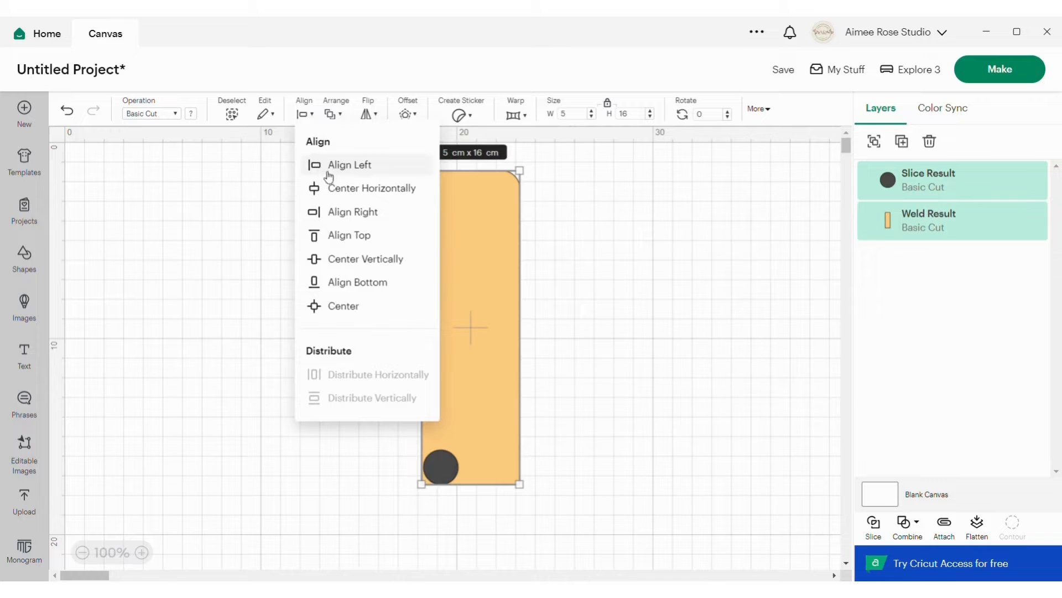
left_click(329, 176)
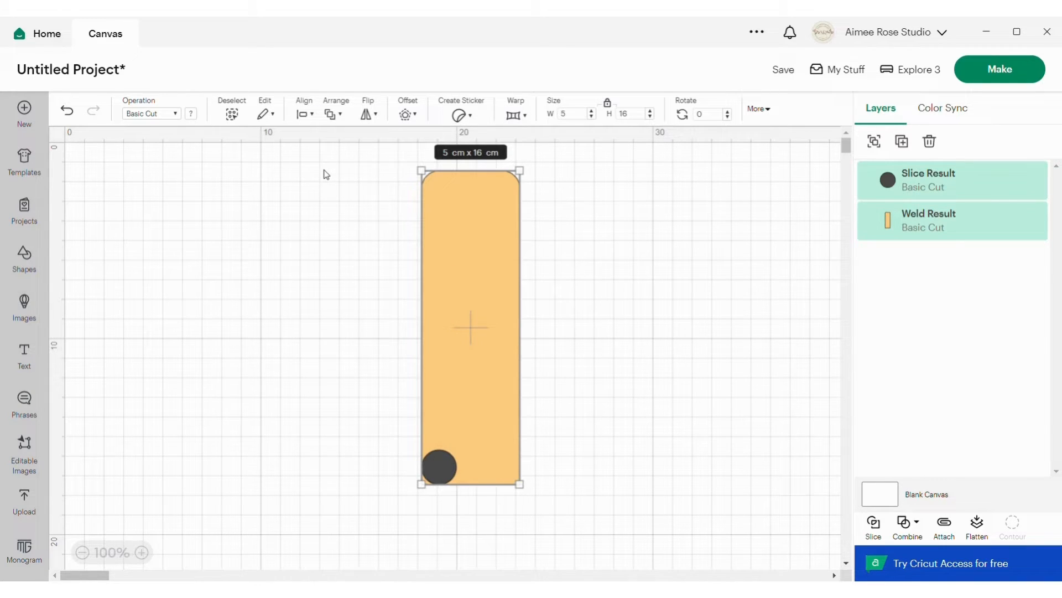
Slice the rectangle with the lower-left circle and use Contour to hide the small leftover piece at that corner.
left_click(873, 525)
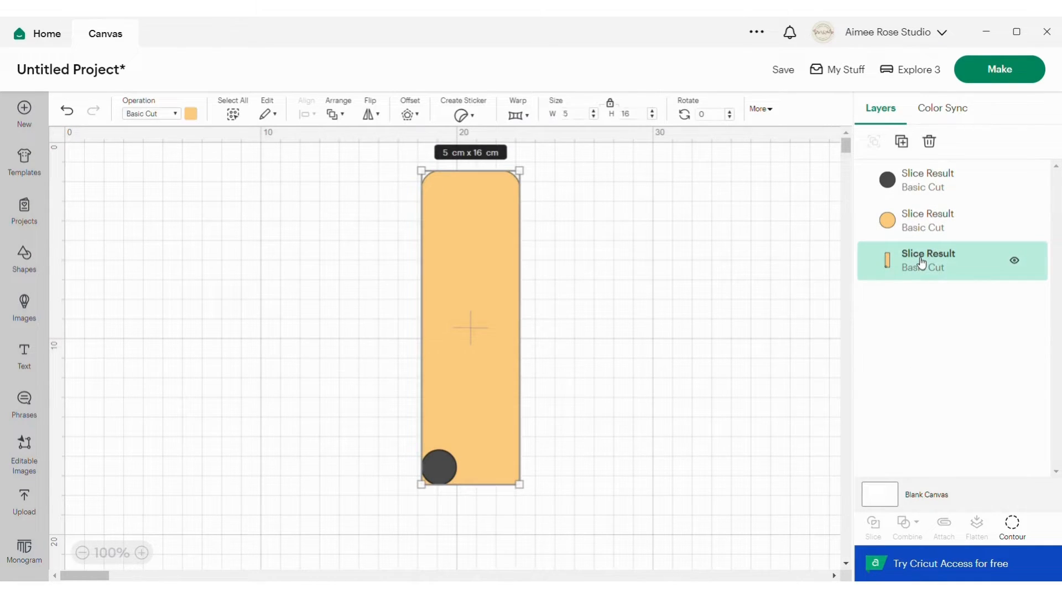
left_click(1012, 522)
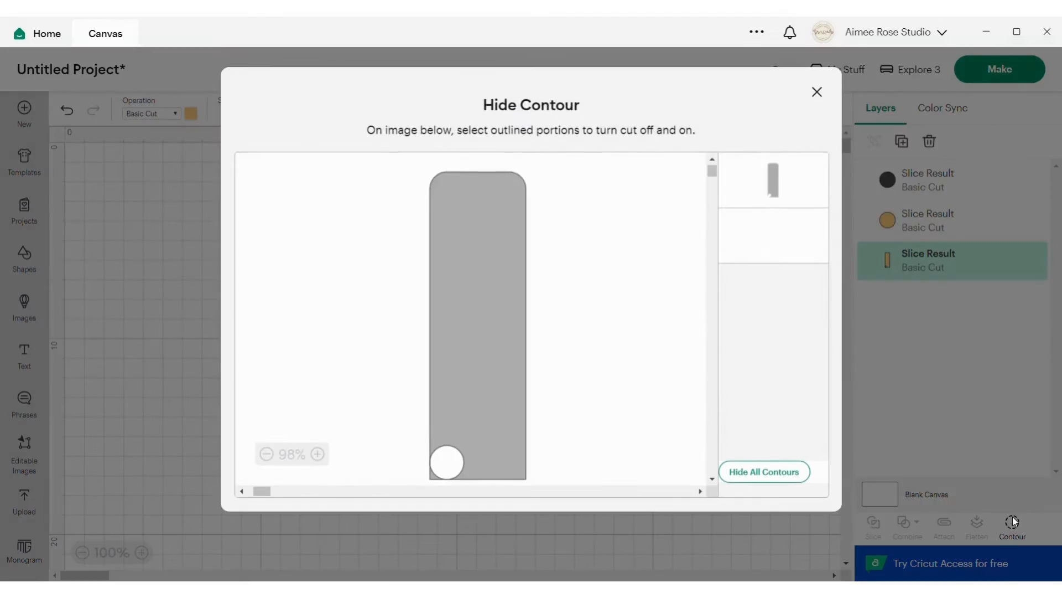
left_click(767, 238)
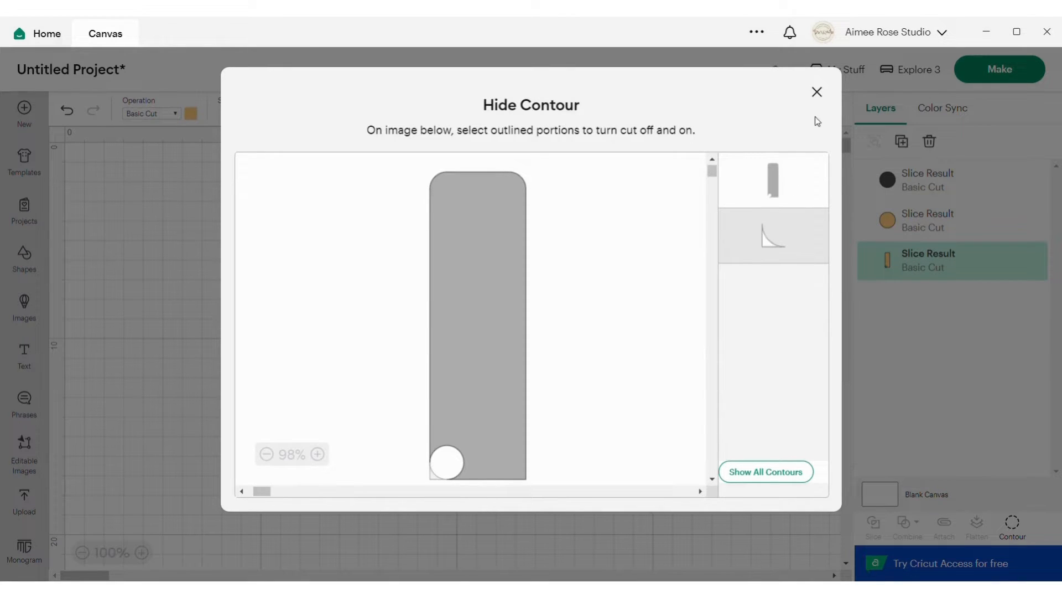
left_click(817, 92)
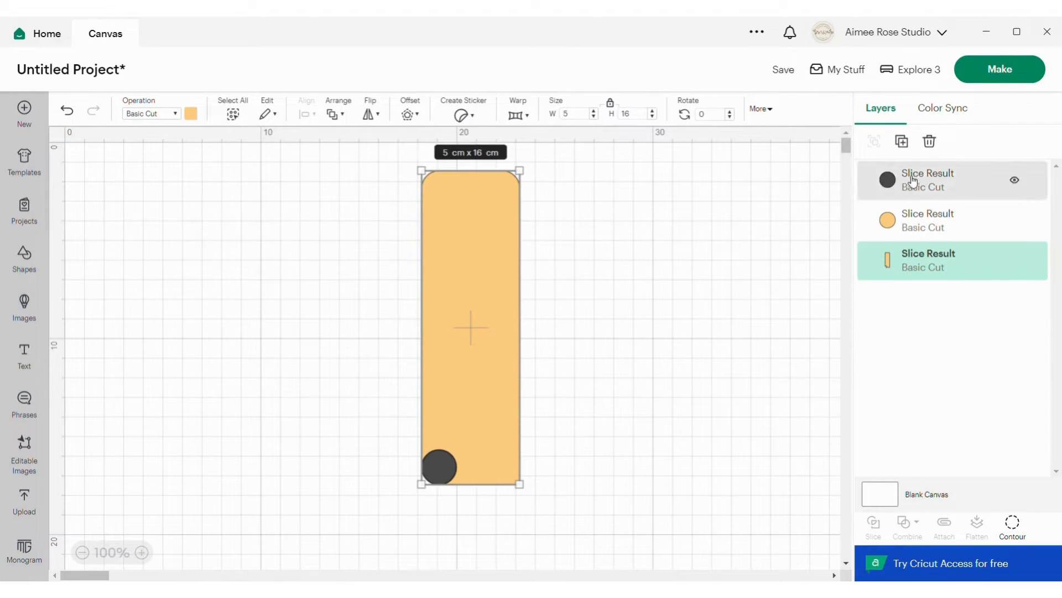
Move the dark circle off the rectangle to its right and weld the orange circle with the sliced rectangle at the lower-left corner.
left_click(913, 178)
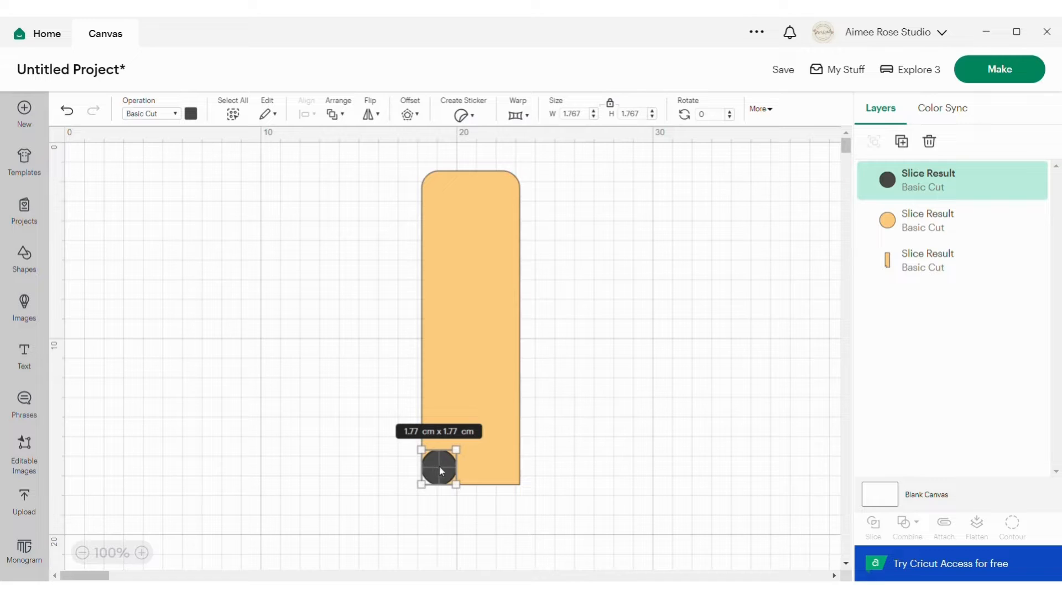
left_click_drag(441, 471, 642, 342)
left_click_drag(354, 202, 559, 526)
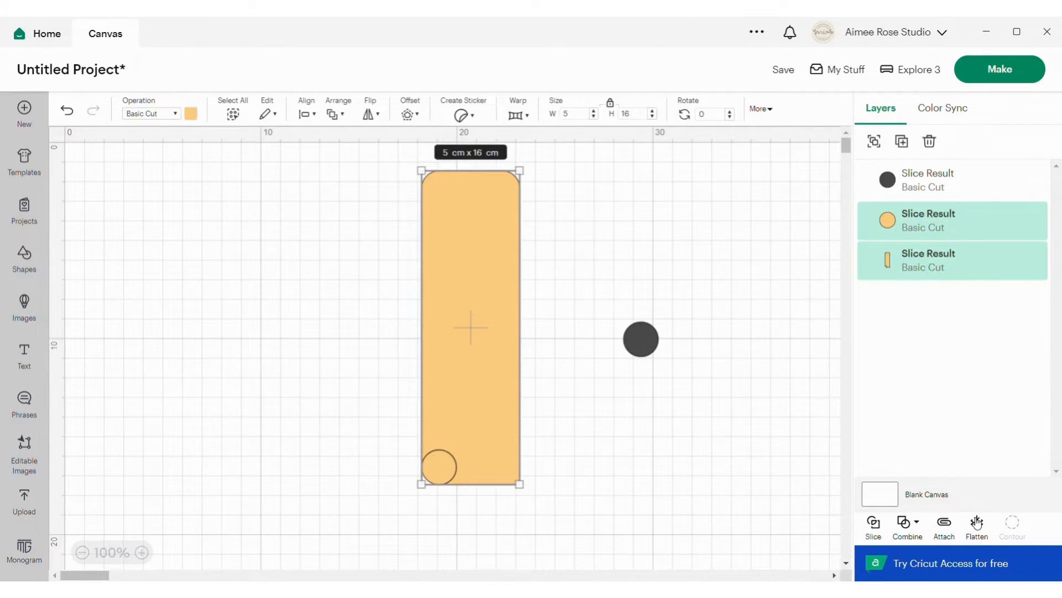
left_click(907, 524)
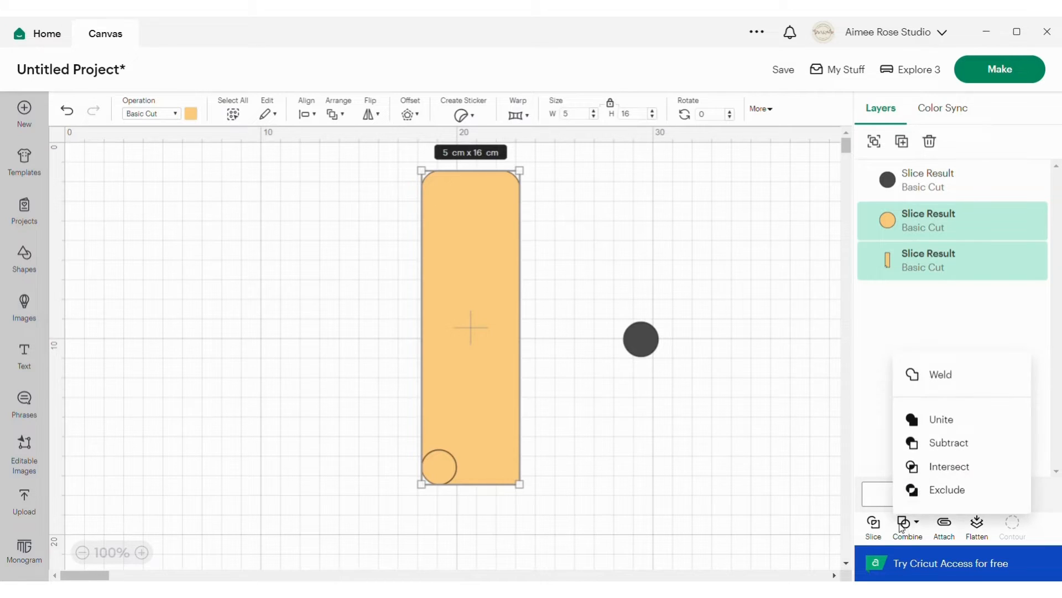
left_click(931, 376)
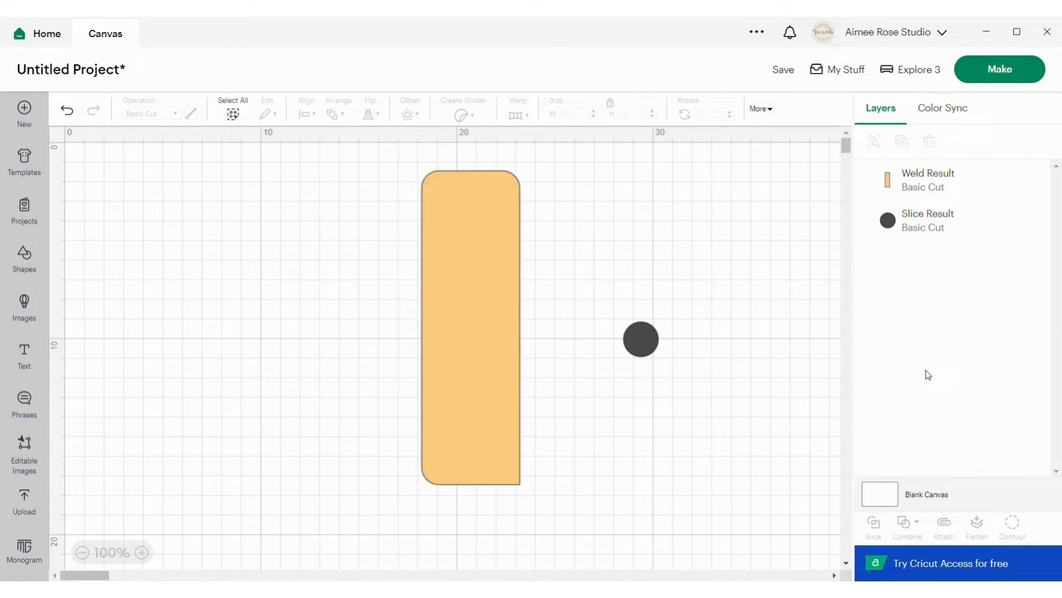
Bring the dark circle's layer above the welded rectangle and place the circle on the rectangle's lower-right corner.
left_click_drag(930, 227, 932, 178)
left_click(641, 342)
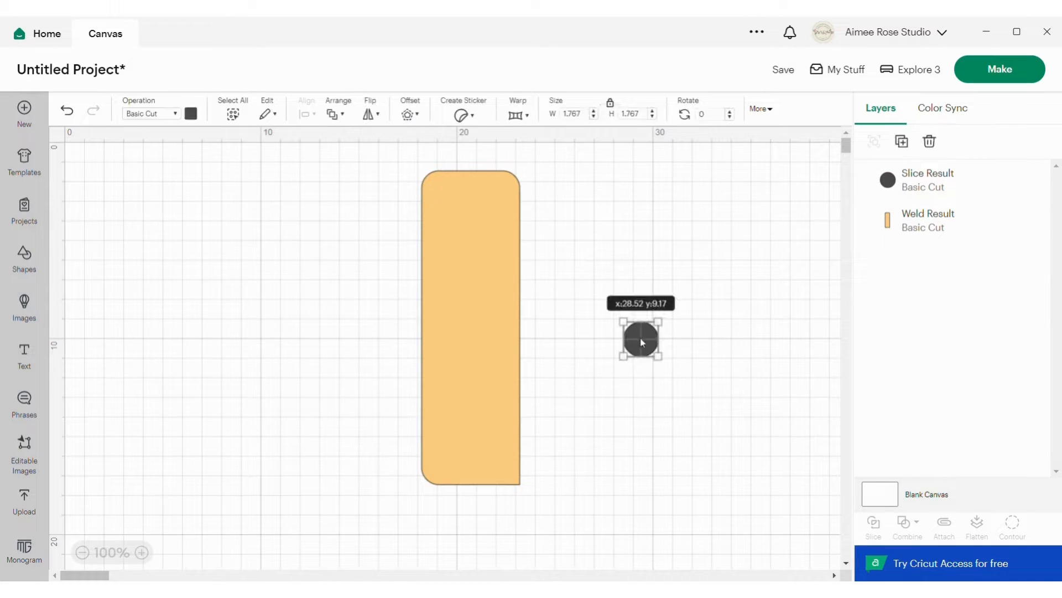
left_click_drag(642, 342, 502, 472)
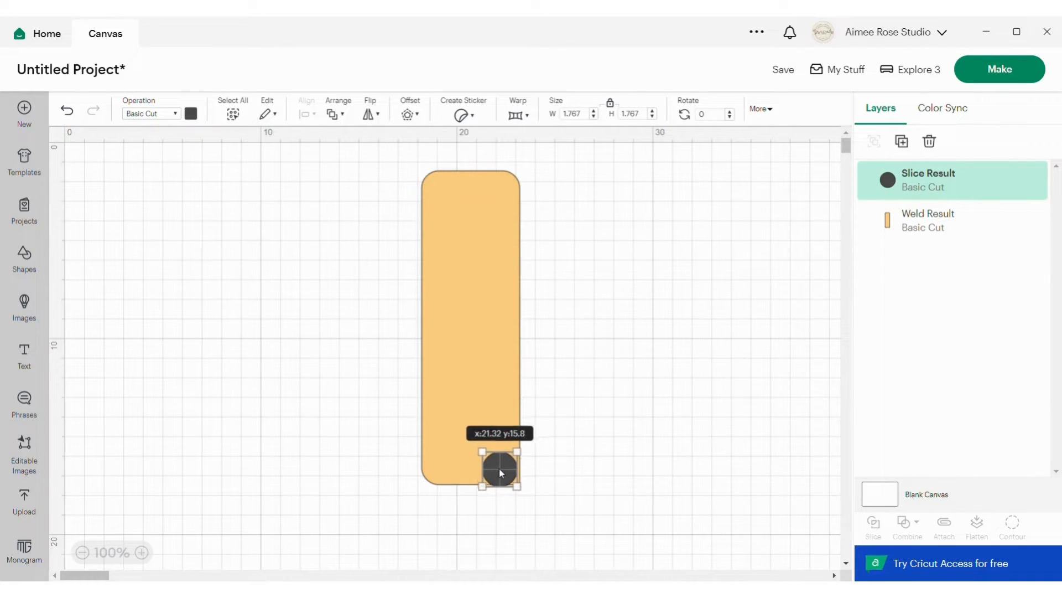
Align the dark circle and the rectangle to the bottom and right so the circle fits the lower-right corner.
left_click_drag(366, 313, 590, 542)
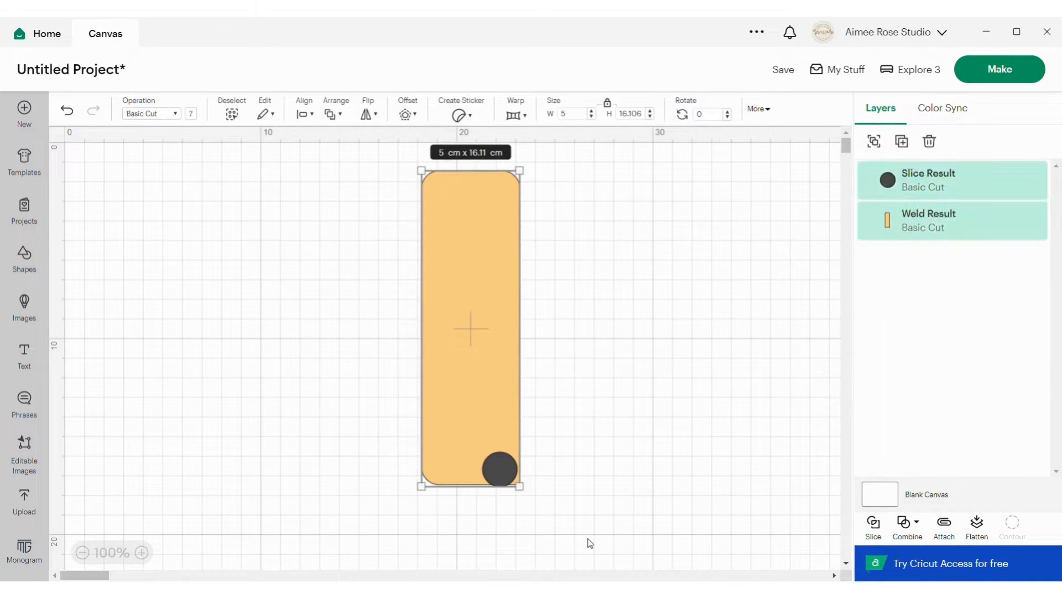
left_click(304, 113)
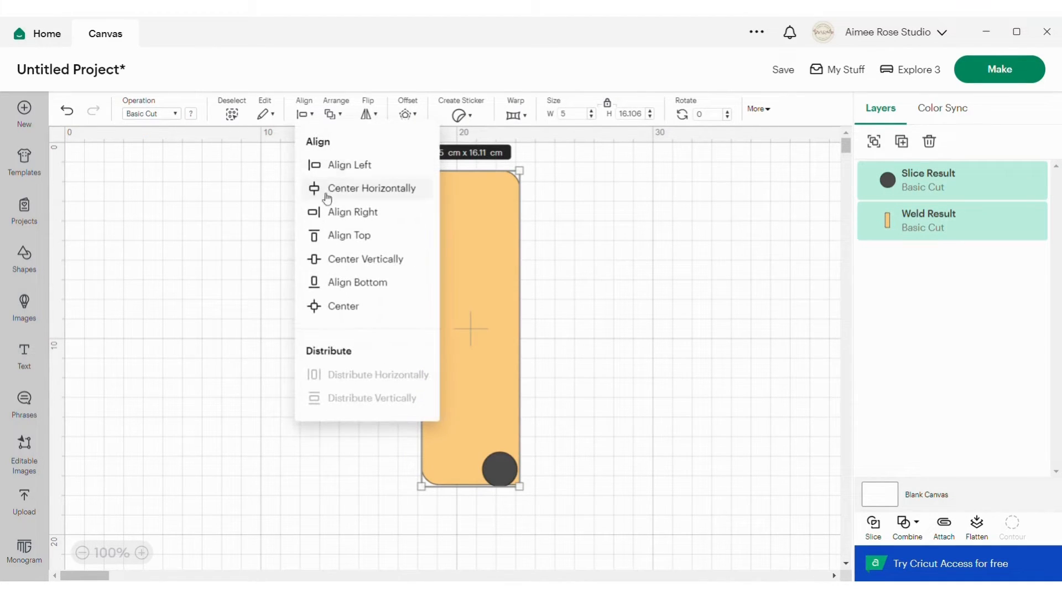
left_click(356, 280)
left_click(303, 113)
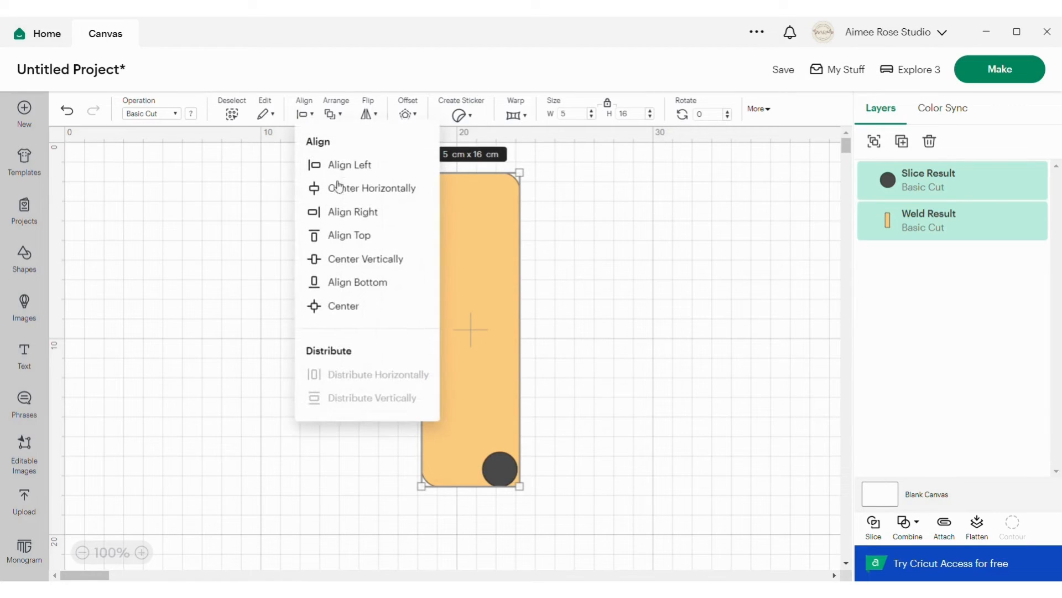
left_click(344, 212)
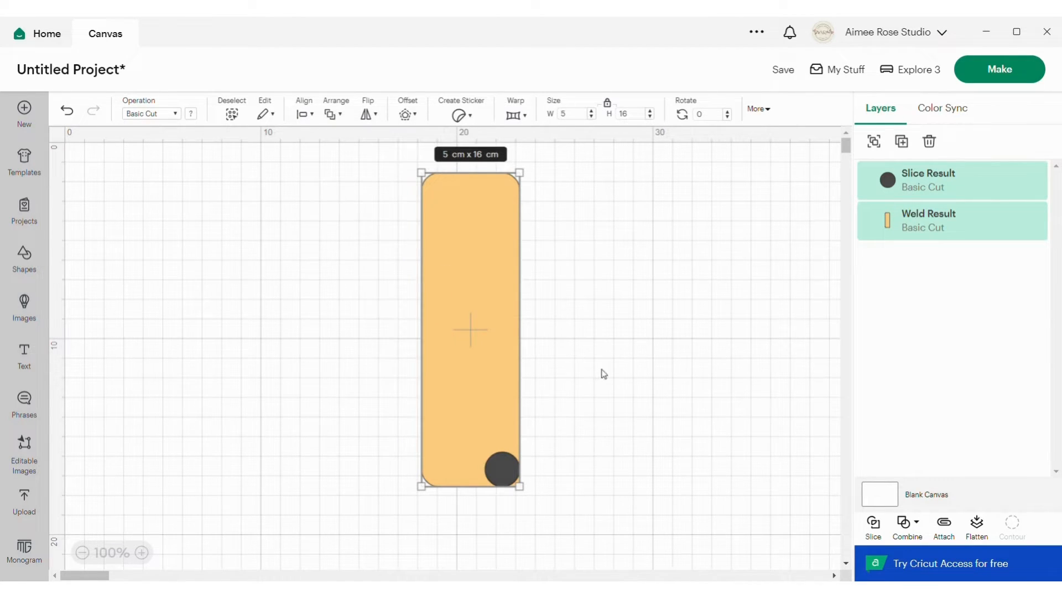
Slice the rectangle with the lower-right circle and use Contour to hide the small leftover piece at that corner.
left_click(874, 524)
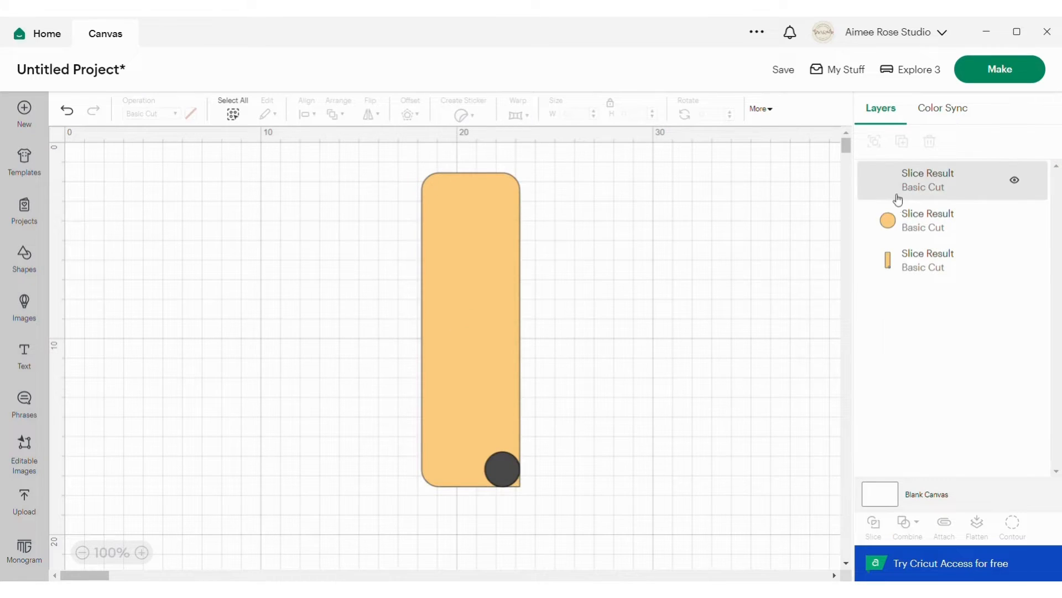
left_click(919, 261)
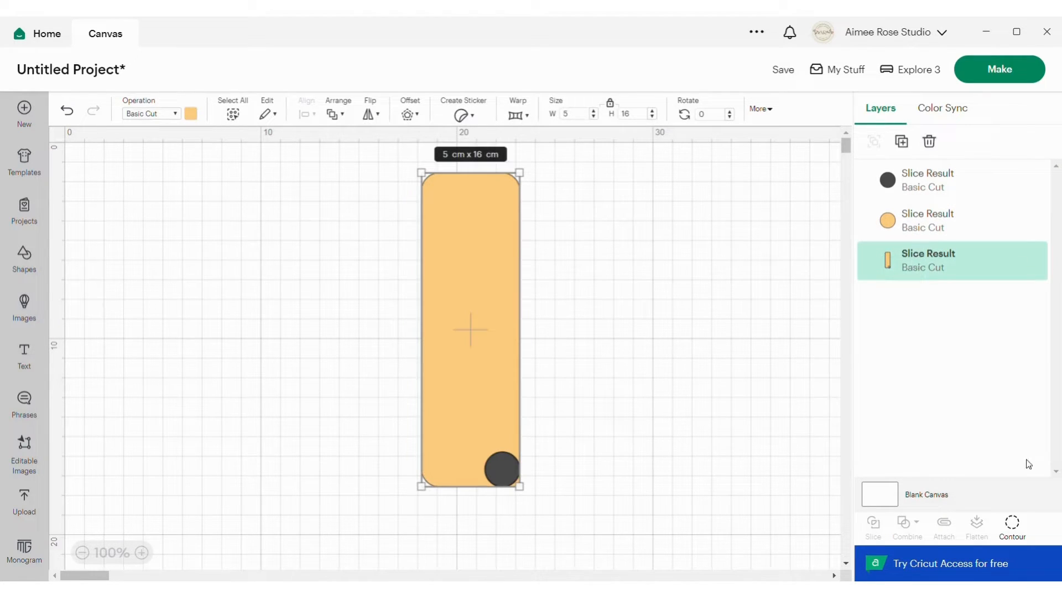
left_click(1017, 528)
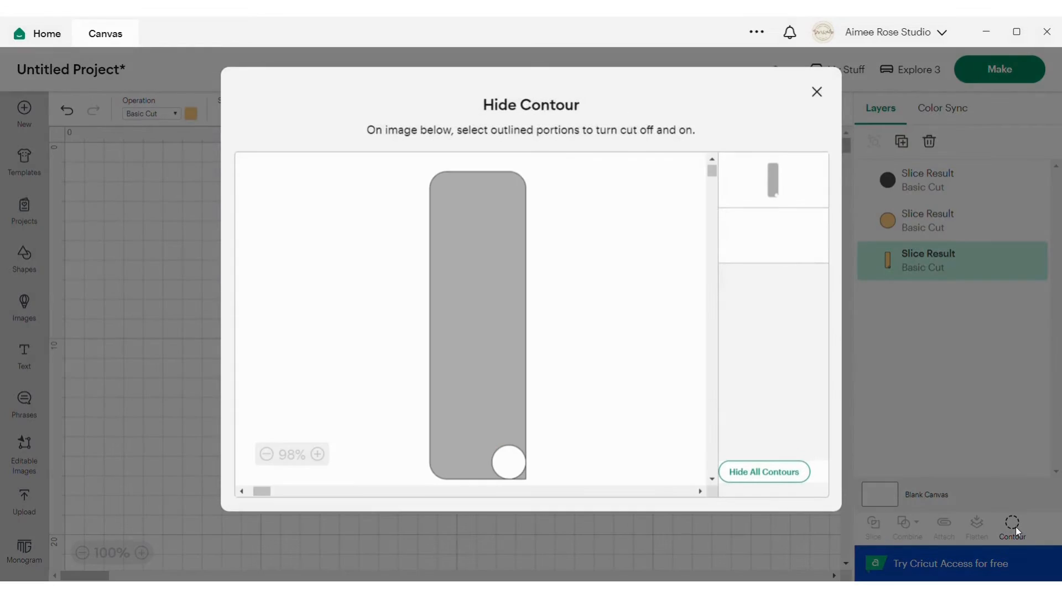
left_click(775, 236)
left_click(817, 92)
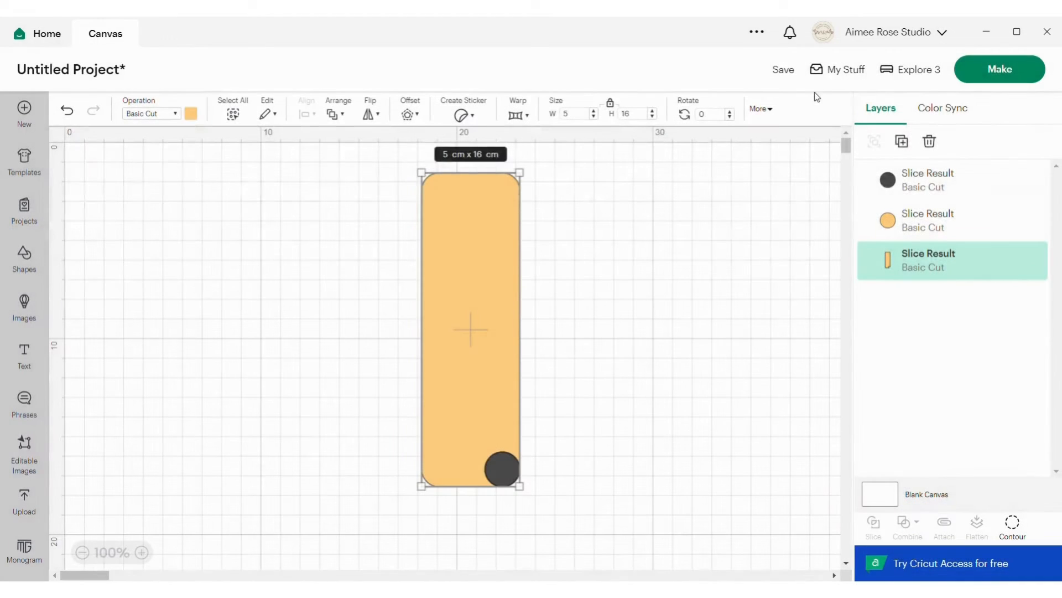
Move the dark circle off the rectangle to its right and weld the orange circle with the sliced rectangle at the lower-right corner.
left_click(884, 188)
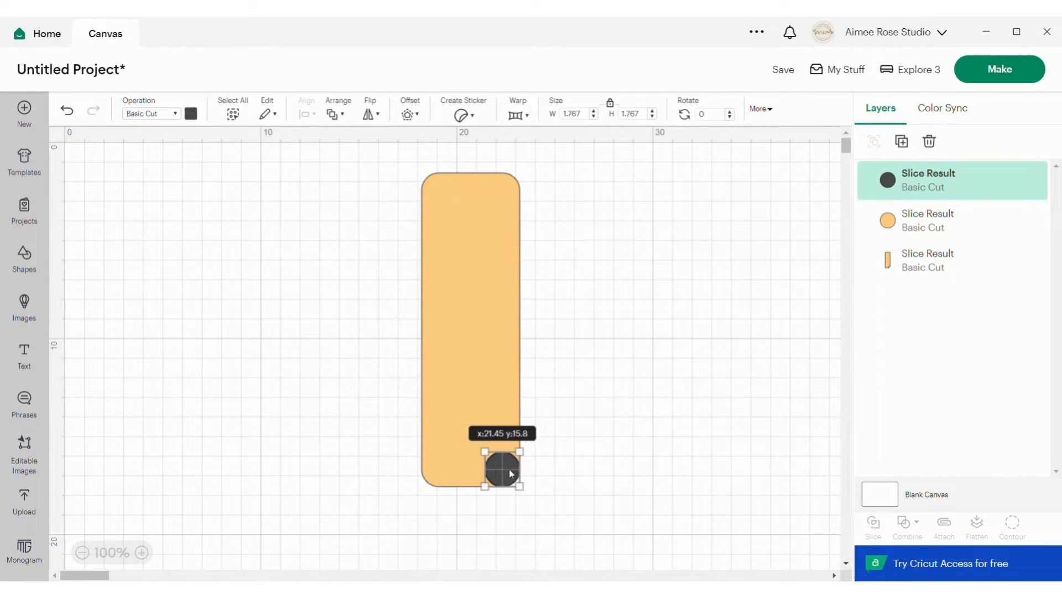
left_click_drag(517, 474, 644, 356)
left_click_drag(378, 221, 548, 545)
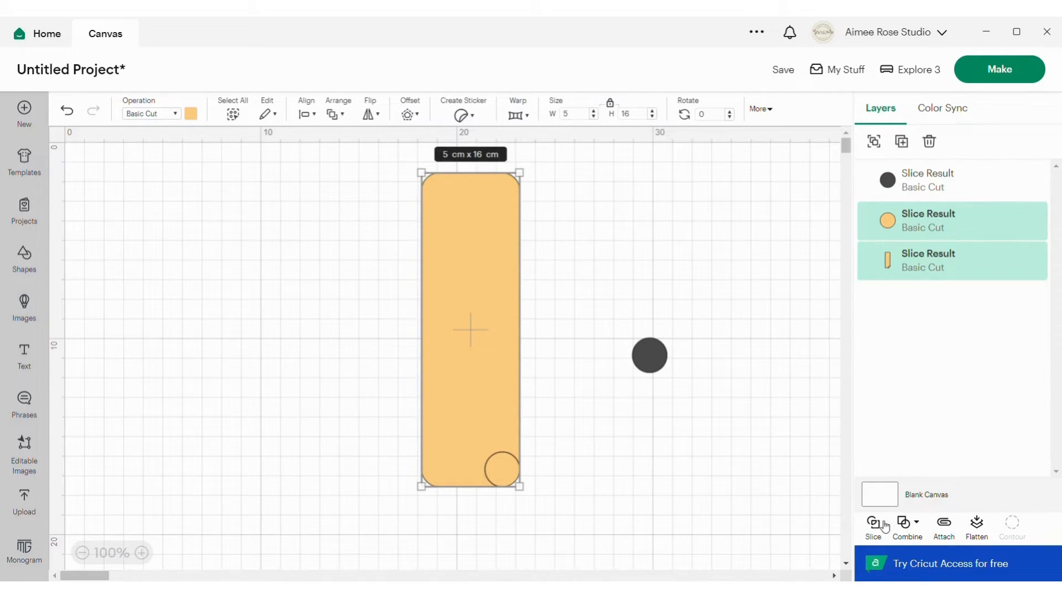
left_click(908, 523)
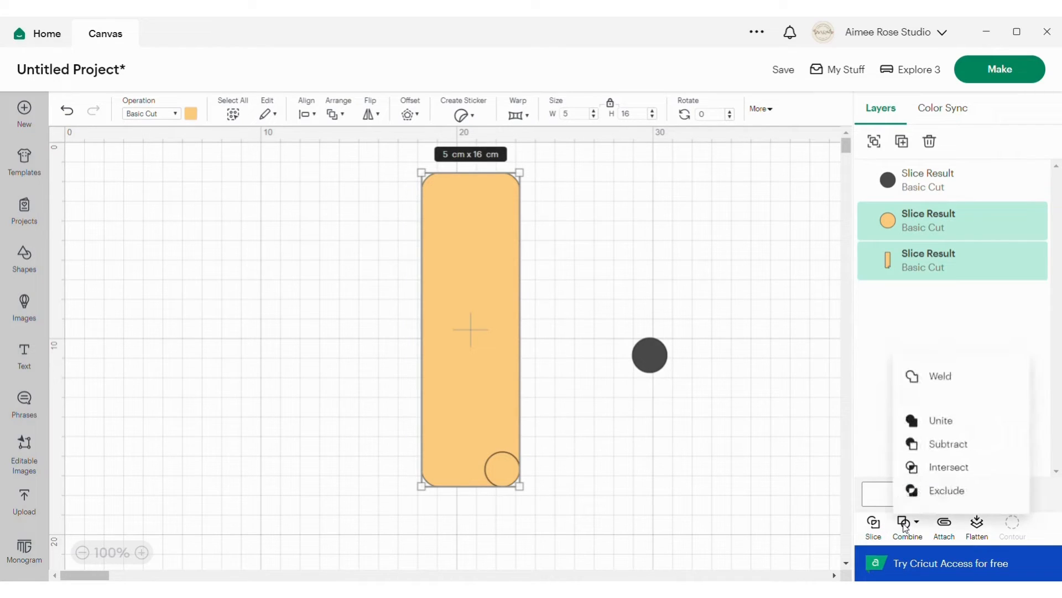
left_click(930, 377)
Delete the leftover dark circle and nudge the rounded rectangle slightly to the right.
left_click(659, 361)
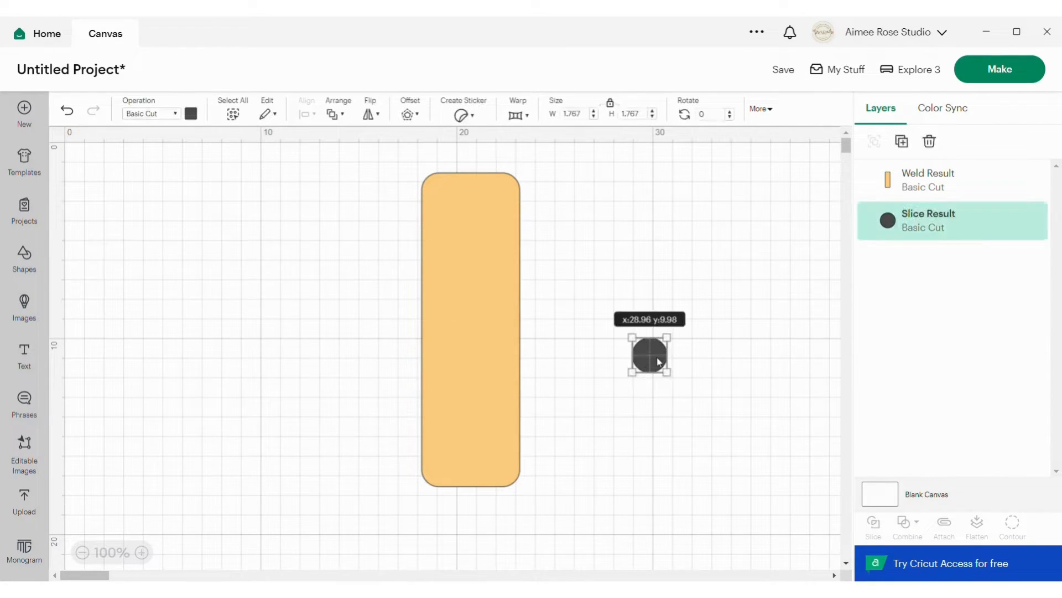
left_click(931, 140)
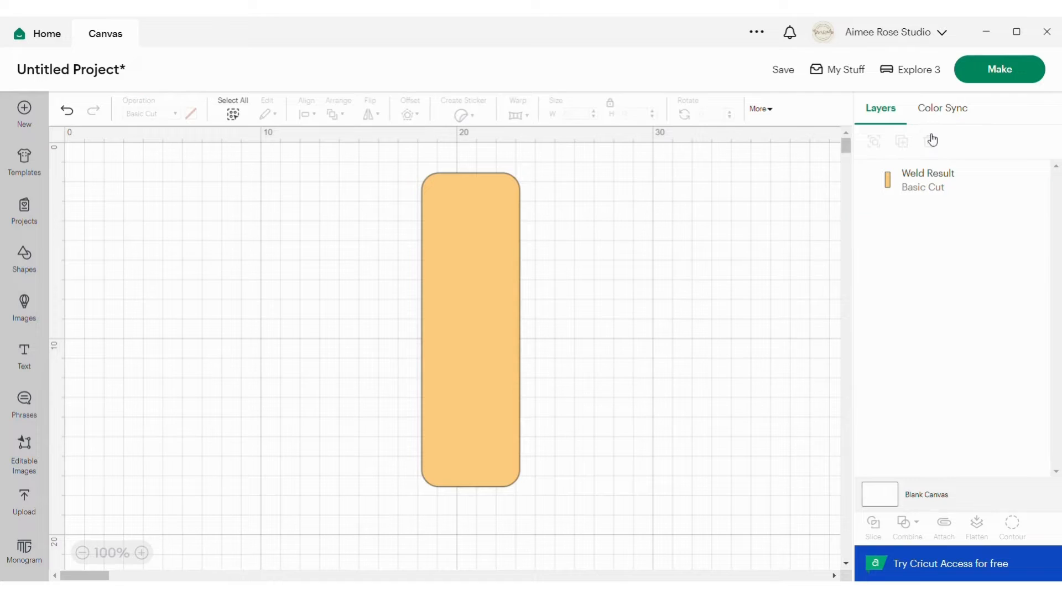
mouse_move(507, 227)
left_mouse_down()
mouse_move(418, 234)
mouse_move(514, 231)
left_mouse_up()
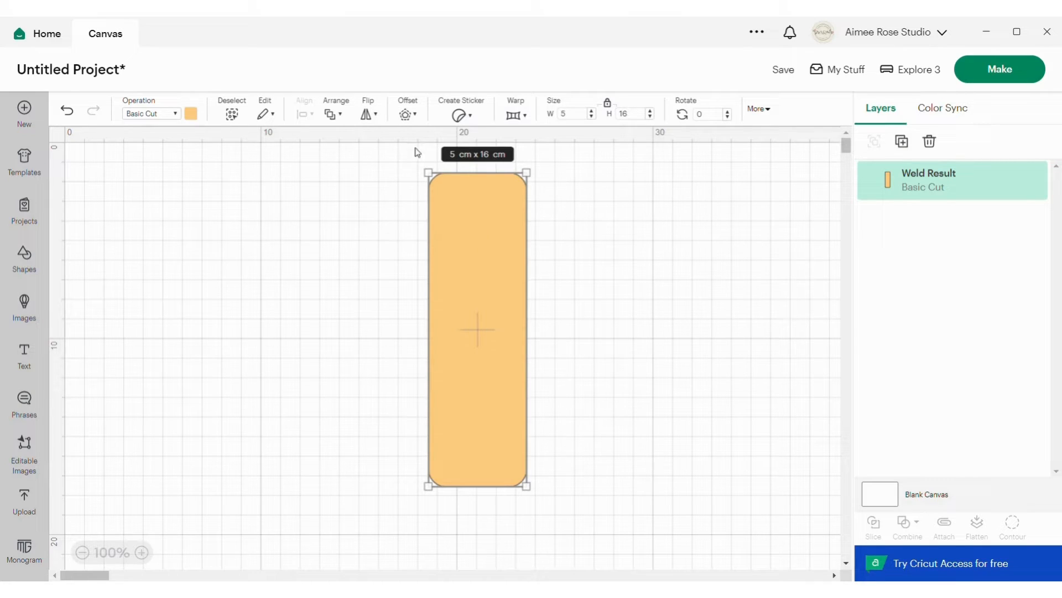
Add the pink rose pattern image from the recent uploads to the canvas.
left_click(24, 501)
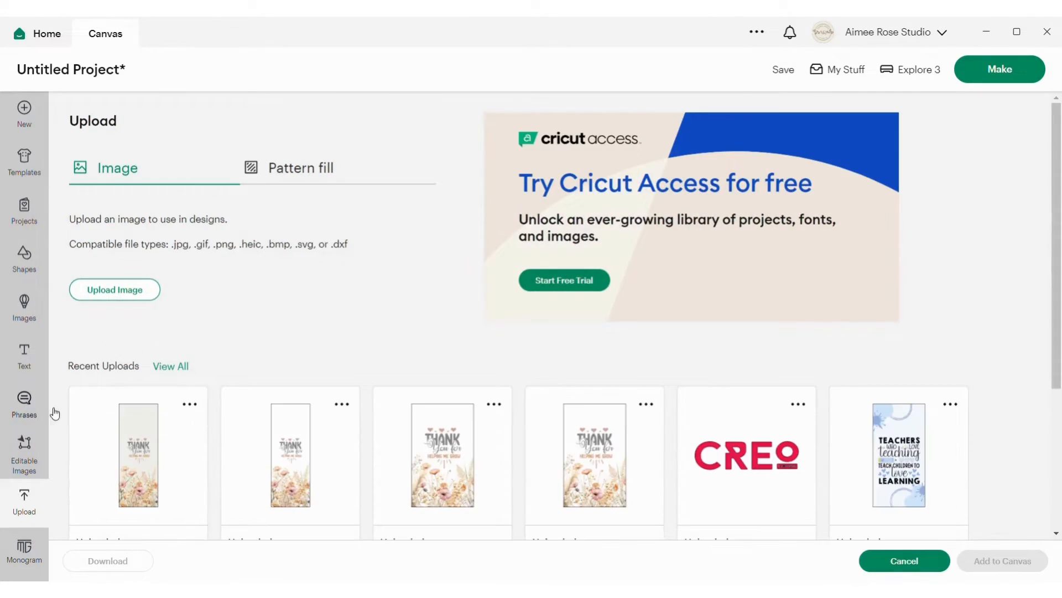
scroll(344, 415, "down", 4)
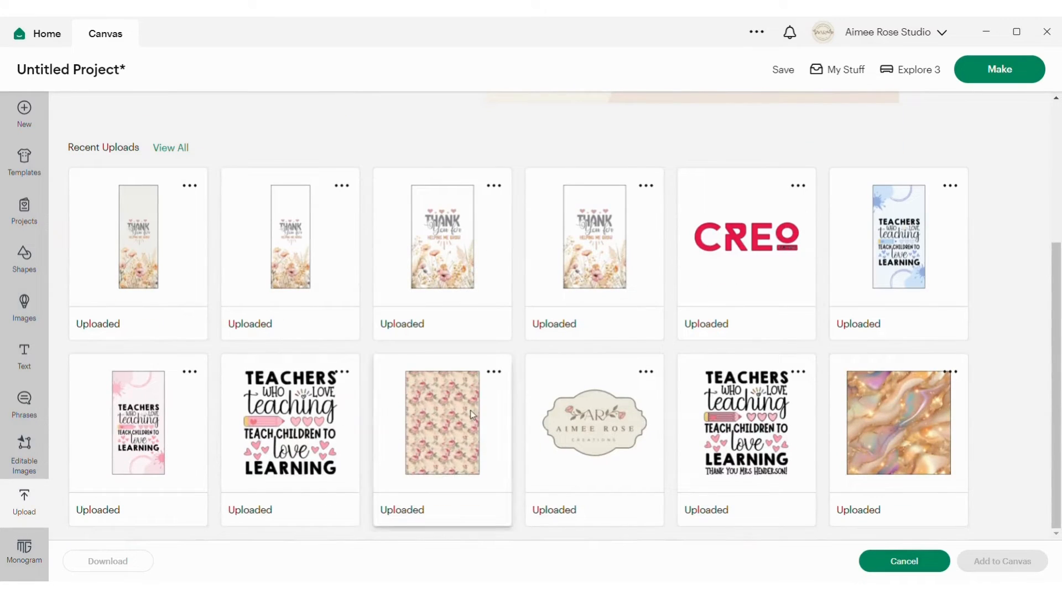
scroll(322, 302, "up", 3)
scroll(322, 302, "up", 1)
left_click(114, 287)
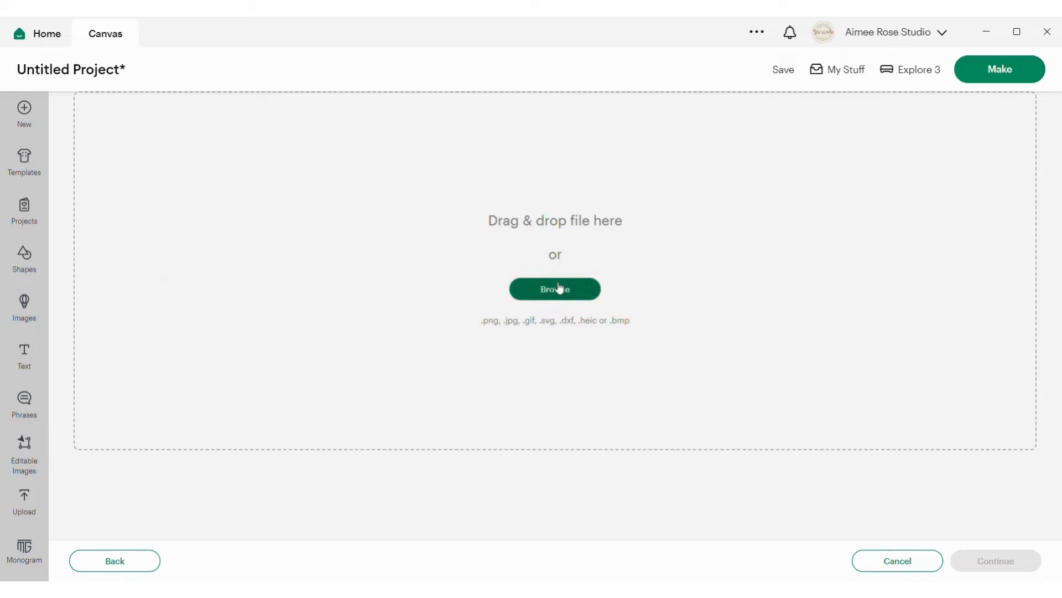
left_click(124, 570)
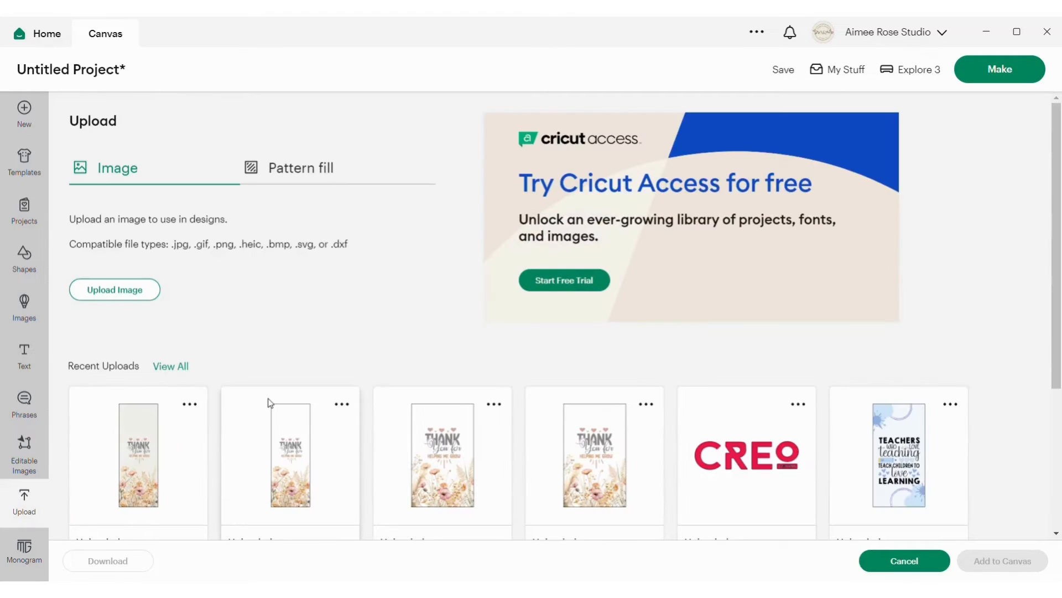
scroll(403, 315, "down", 4)
left_click(452, 419)
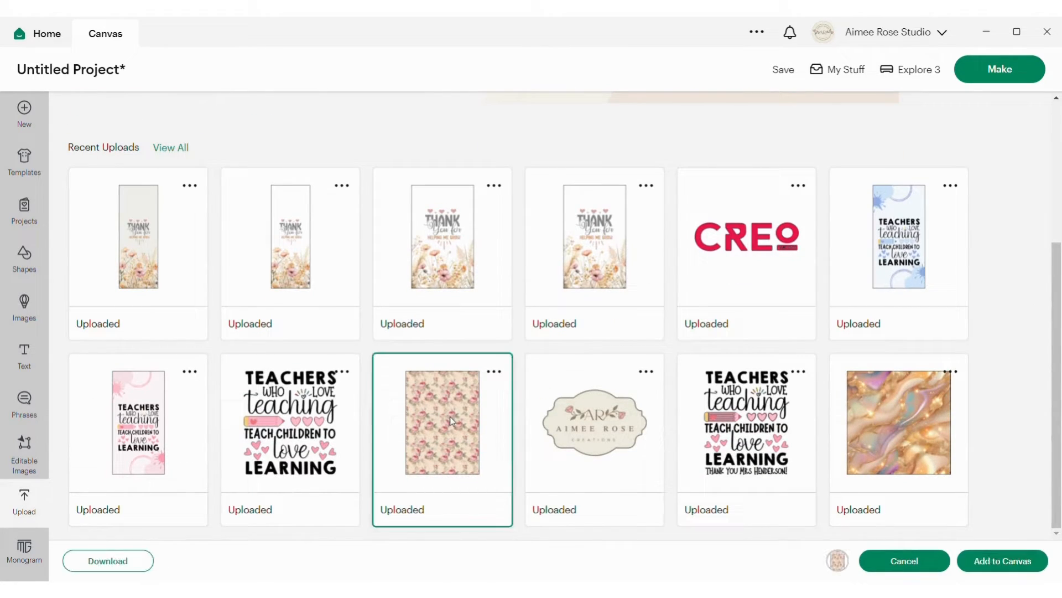
left_click(989, 563)
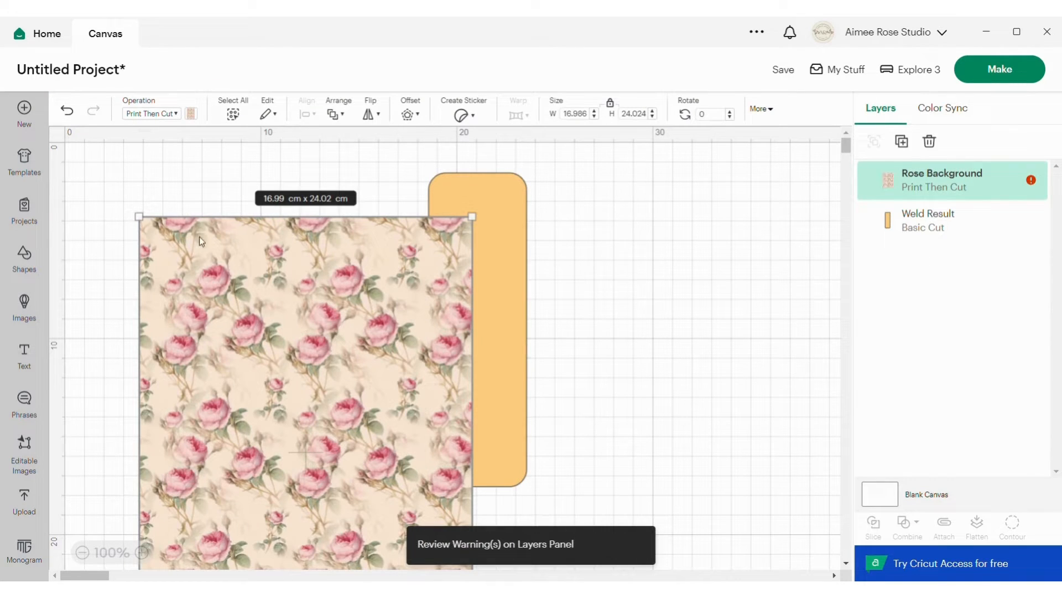
Resize the rose pattern to about 12.33 × 17.43 cm and place it so it fully covers the rounded rectangle.
left_click_drag(143, 217, 256, 379)
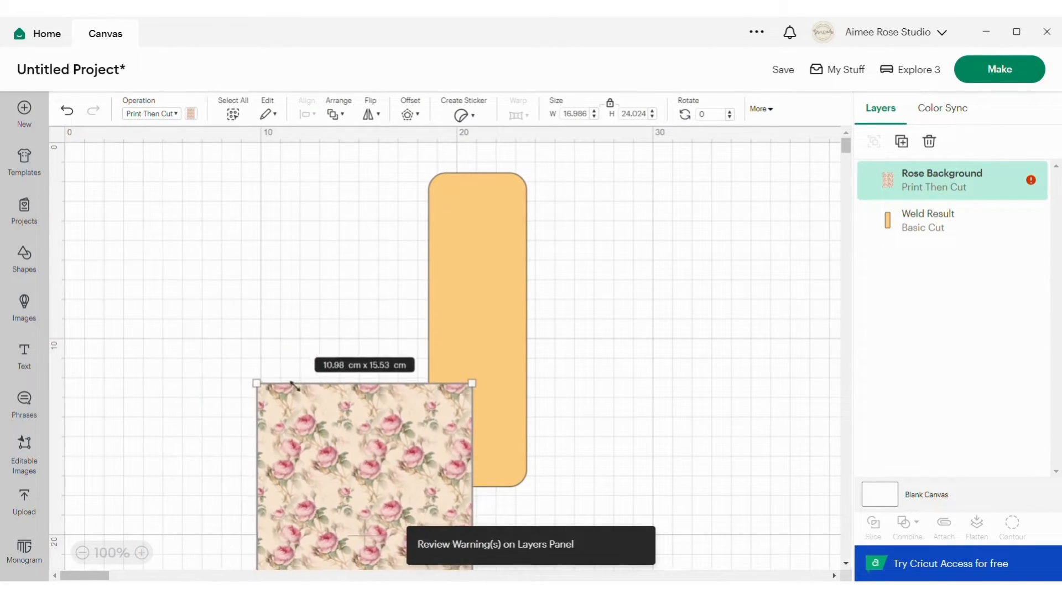
left_click_drag(373, 436, 482, 210)
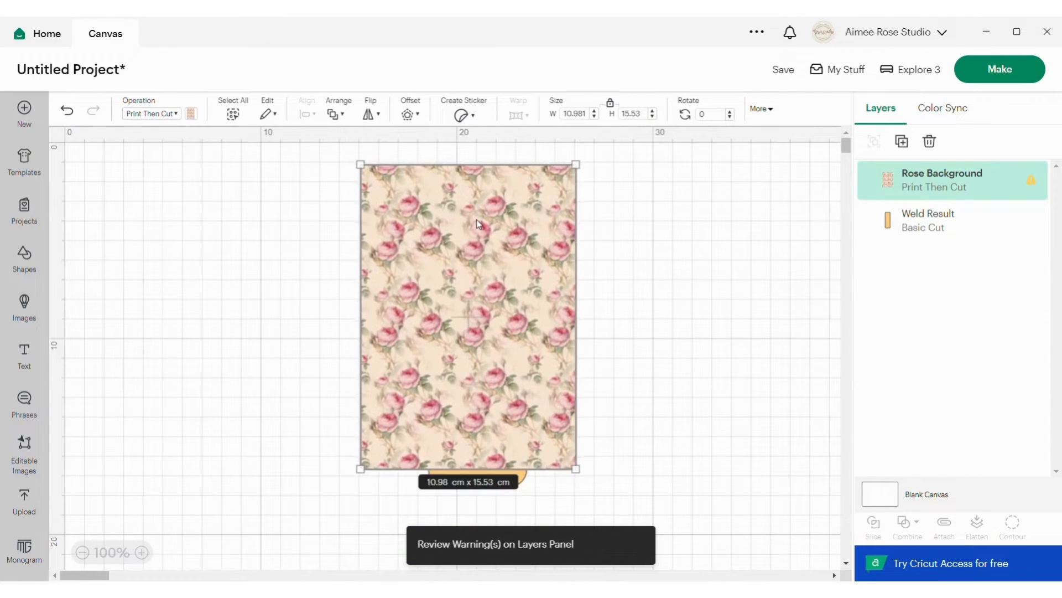
left_click_drag(584, 478, 610, 514)
Center the rose pattern and the rounded rectangle on each other and slice them.
left_click_drag(278, 267, 688, 353)
left_click(304, 115)
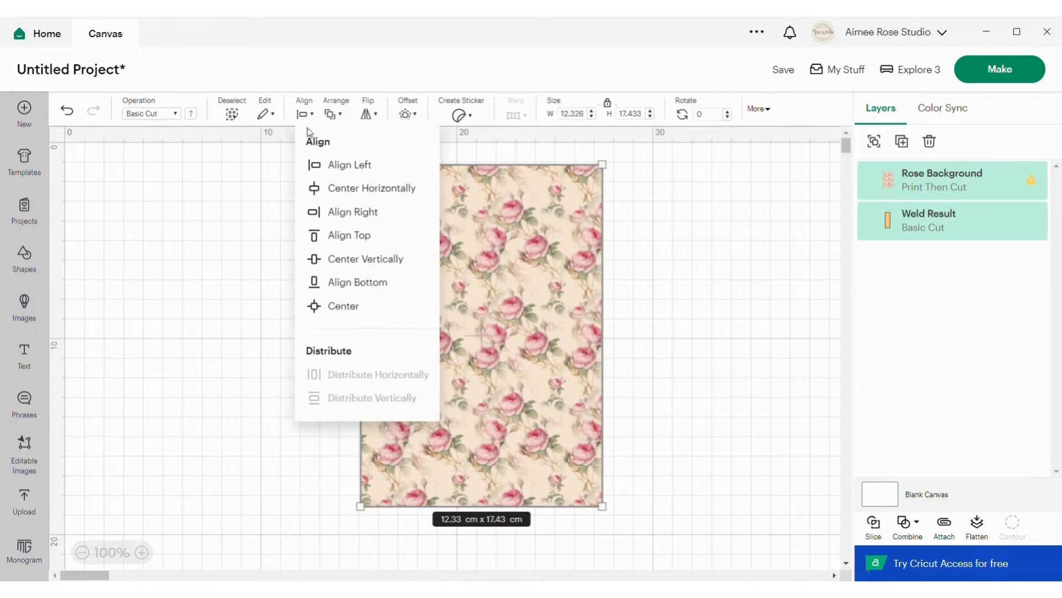
left_click(361, 309)
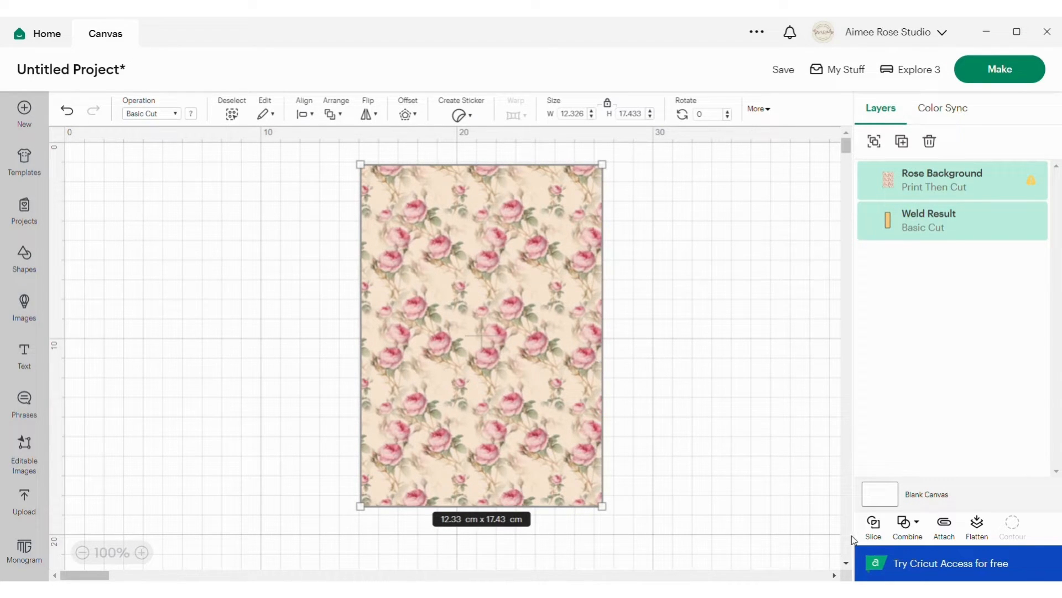
left_click(880, 531)
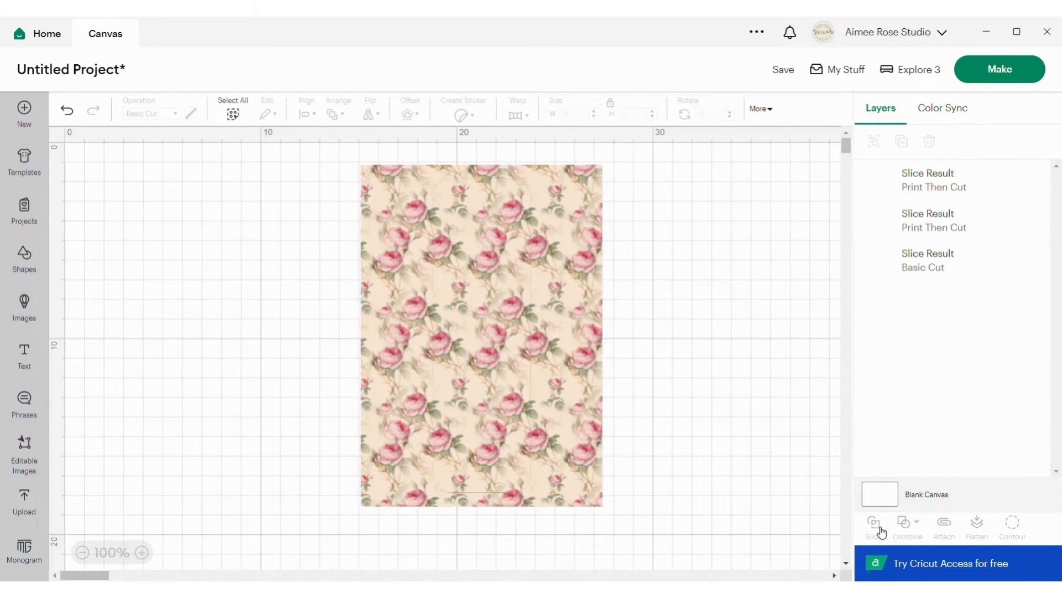
Delete the outer rose pattern remnant and the plain orange rectangle, keeping only the rounded floral piece, and nudge it slightly.
left_click(929, 220)
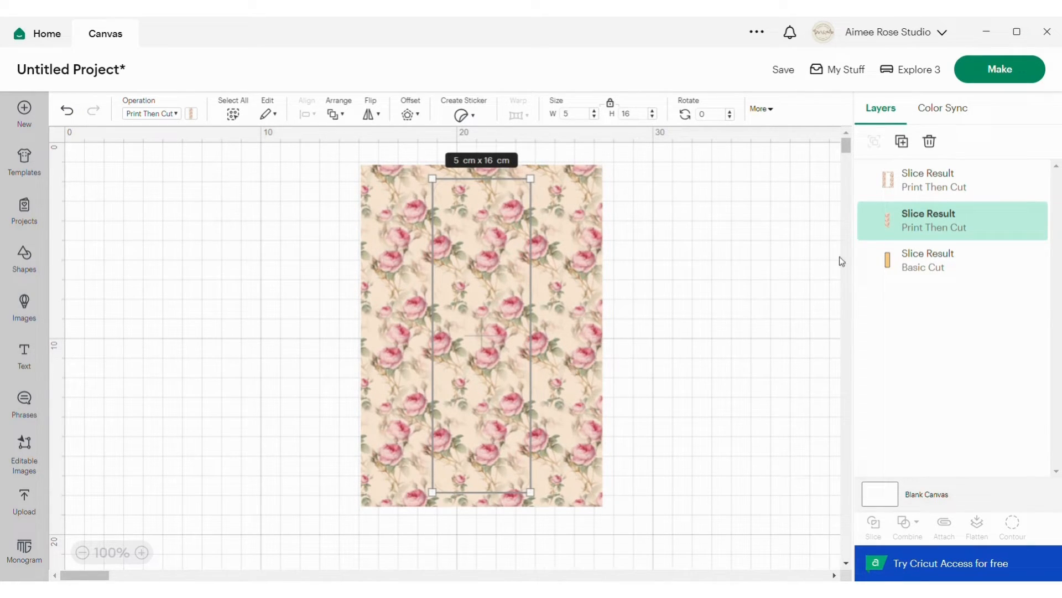
left_click(946, 175)
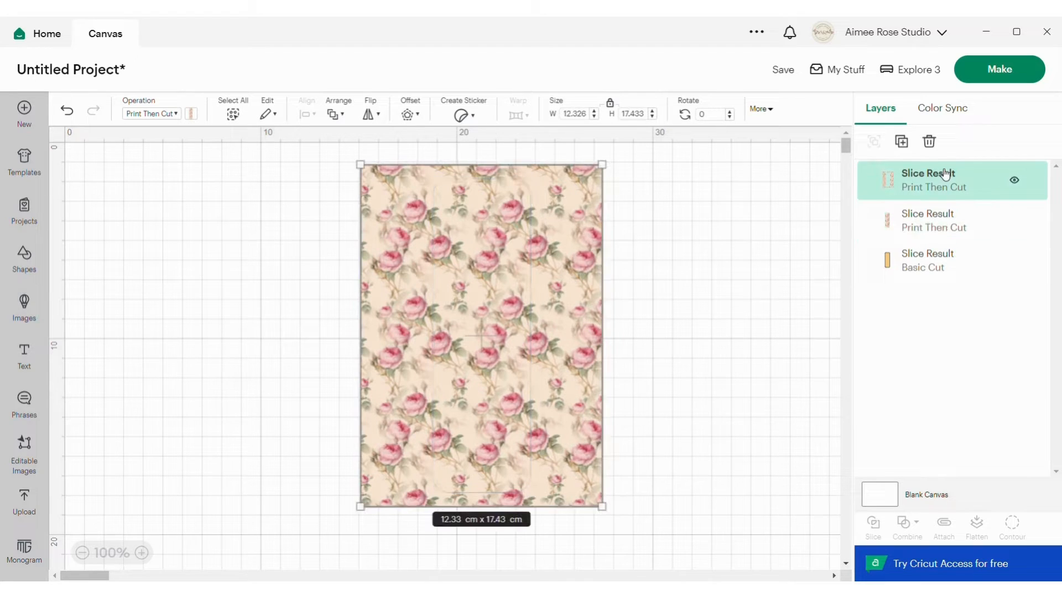
left_click(932, 142)
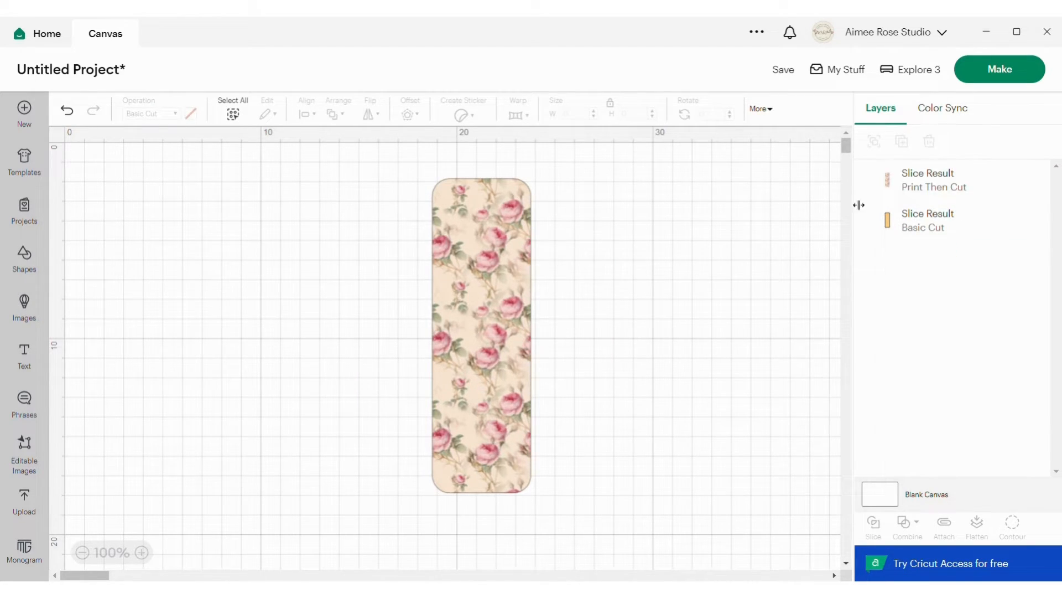
left_click(933, 224)
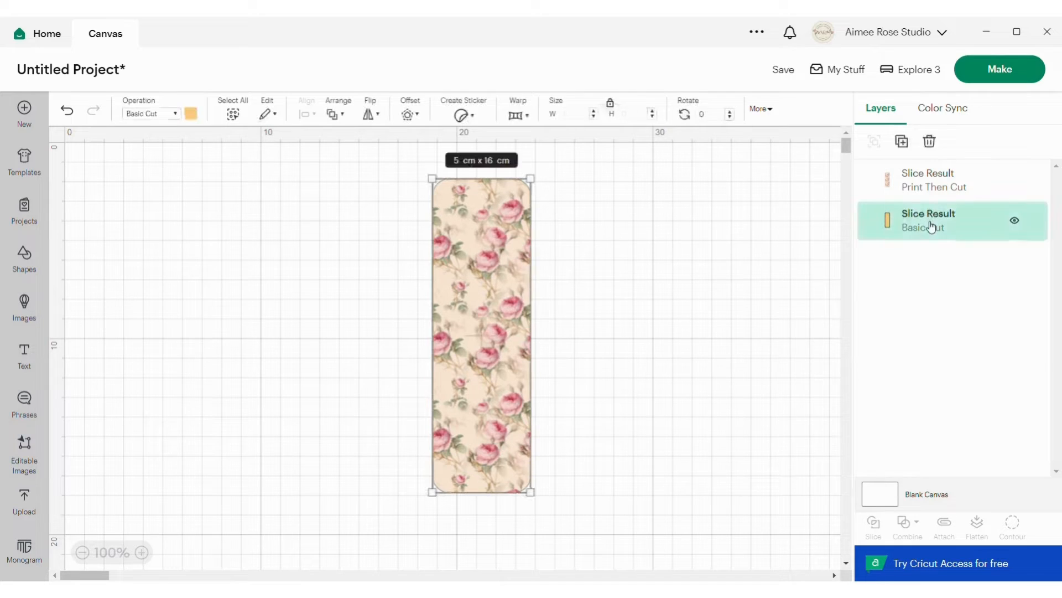
left_click(931, 141)
mouse_move(510, 269)
left_mouse_down()
mouse_move(532, 270)
mouse_move(501, 271)
mouse_move(532, 280)
mouse_move(501, 277)
left_mouse_up()
left_click(560, 268)
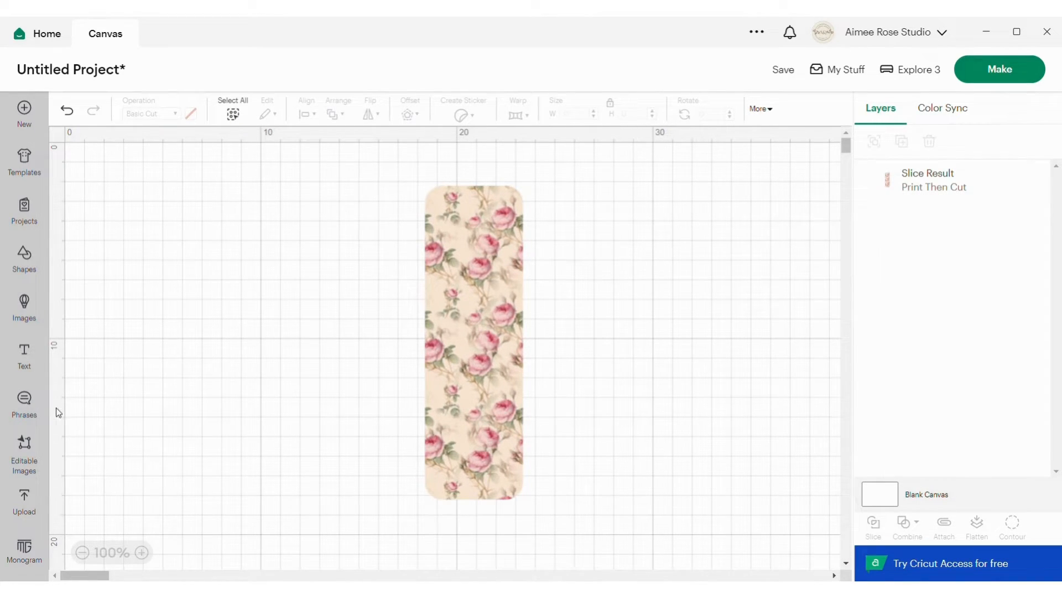
Add the Aimee Rose Creations badge from the recent uploads to the canvas.
left_click(32, 503)
scroll(138, 484, "down", 4)
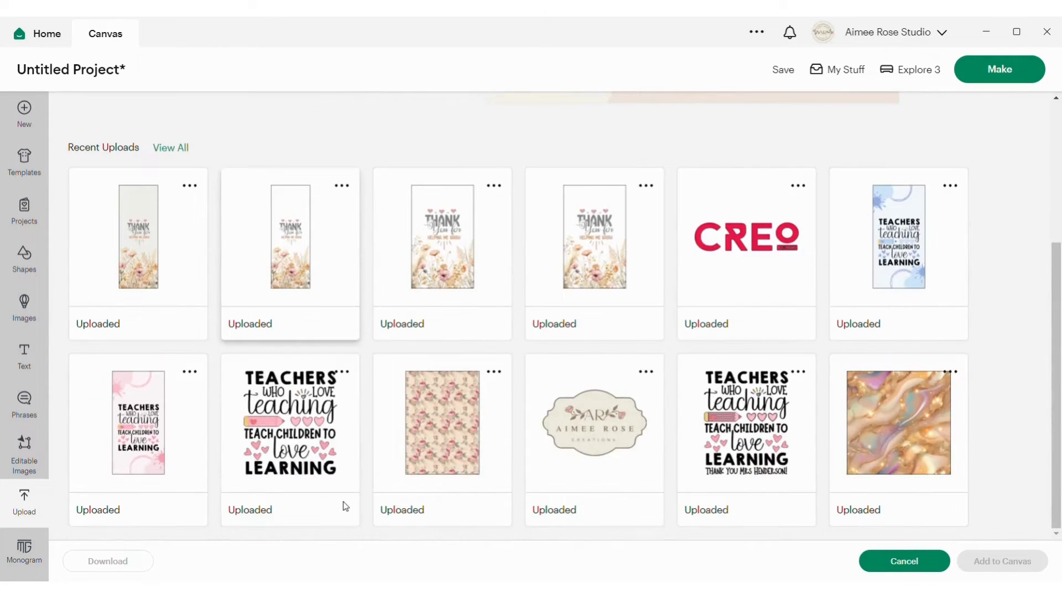
left_click(619, 437)
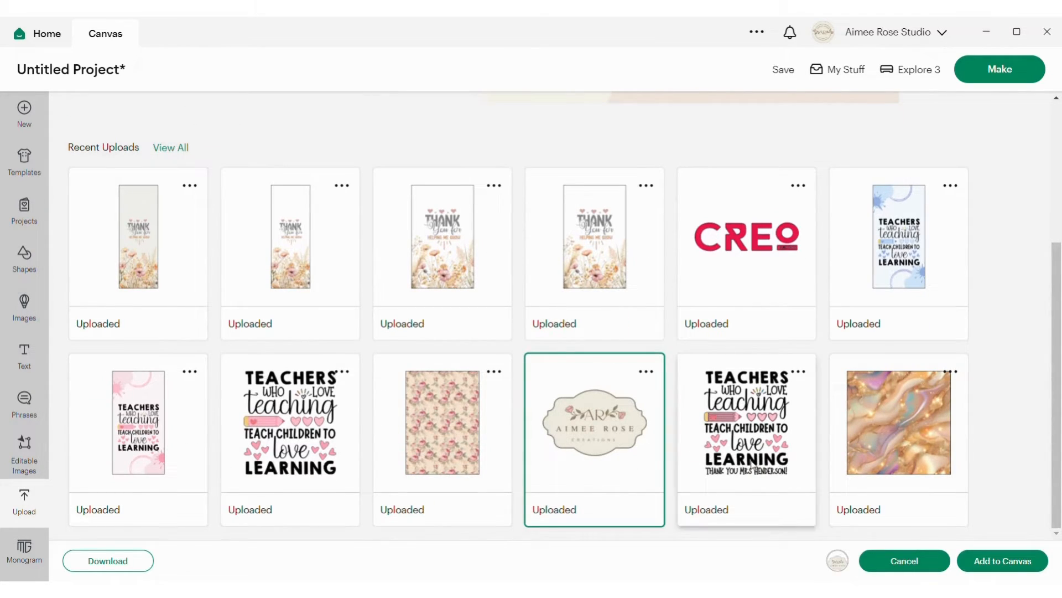
left_click(1014, 561)
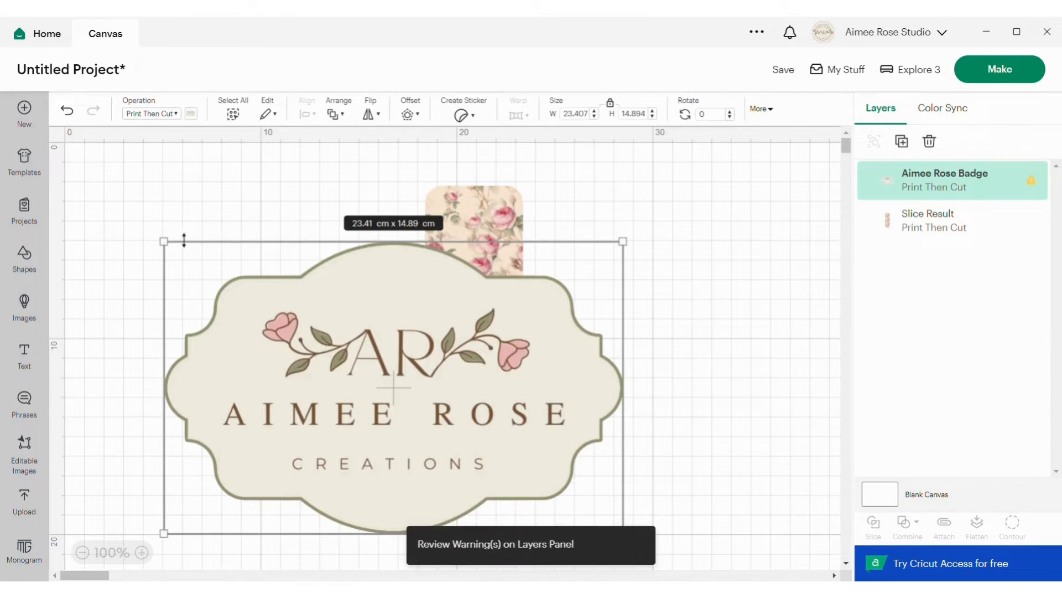
Shrink the badge to fit within the floral piece's width and place it over the middle of the piece.
left_click_drag(173, 250, 487, 446)
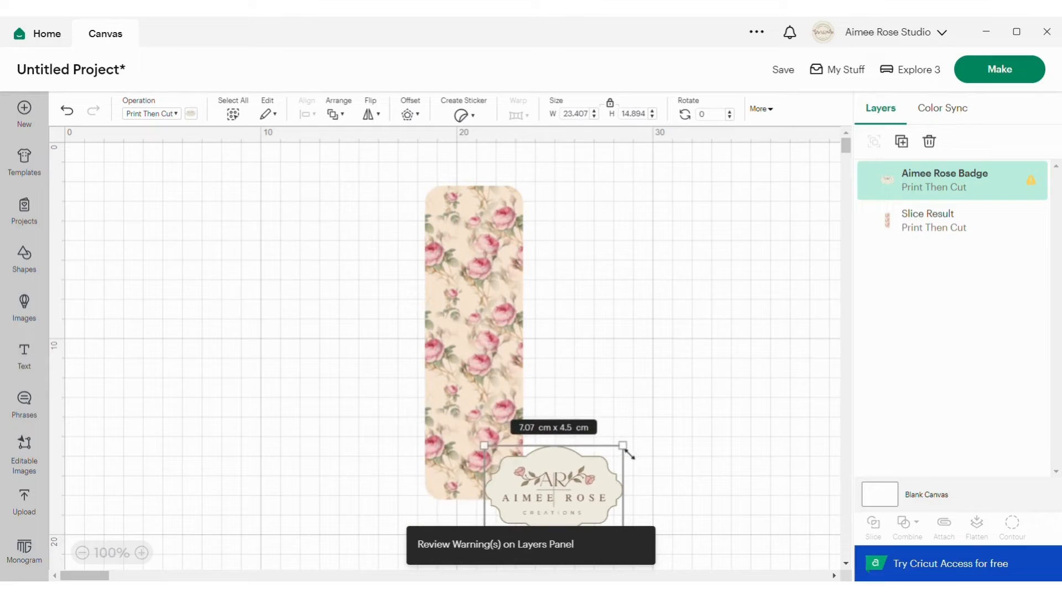
left_click_drag(577, 475, 498, 316)
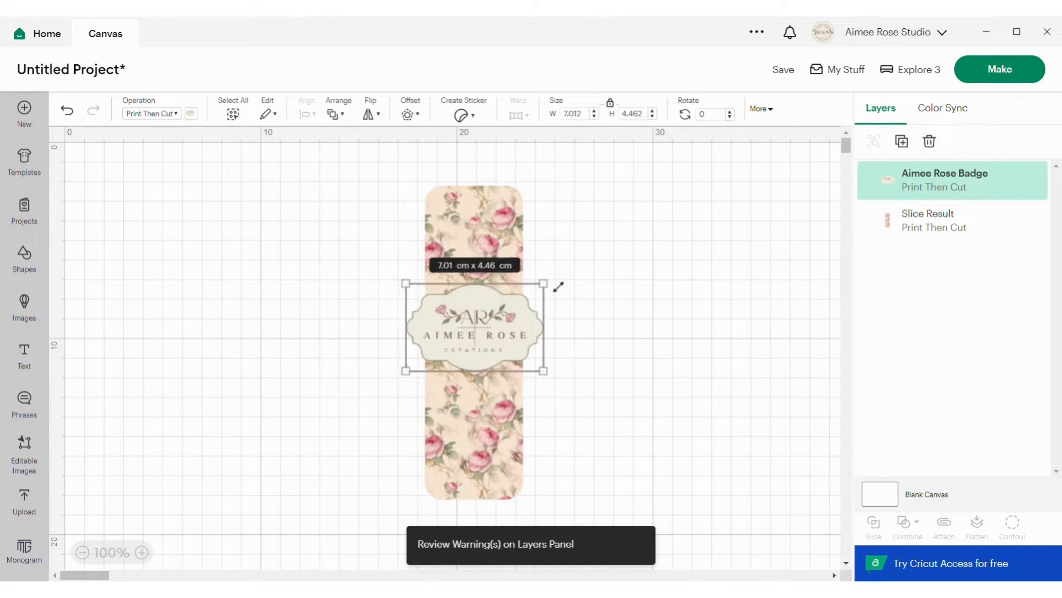
left_click_drag(557, 290, 492, 336)
Center the badge on the rounded floral piece using Align.
left_click_drag(387, 243, 594, 494)
left_click(304, 114)
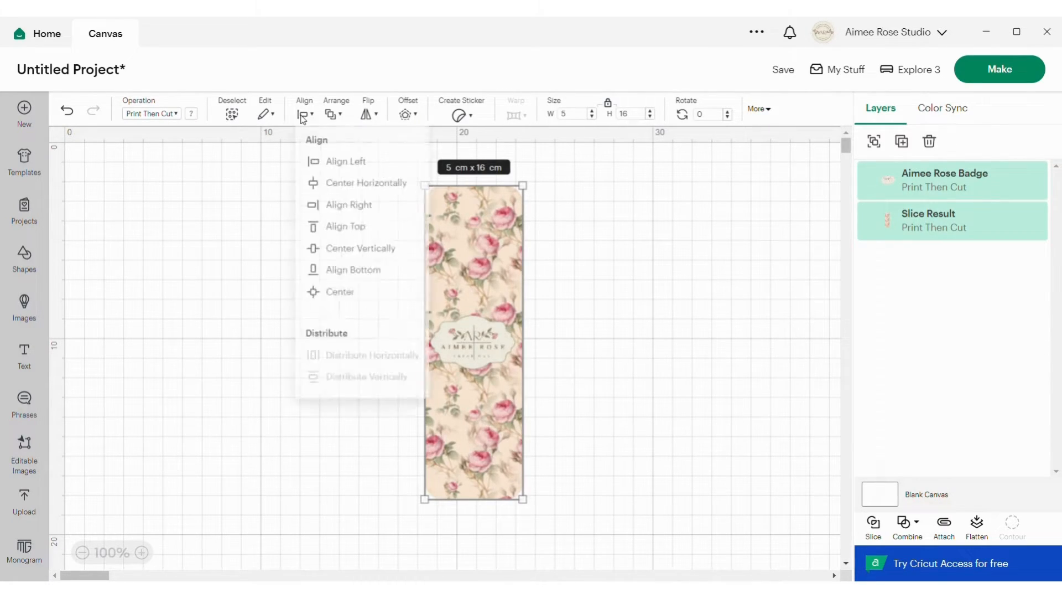
left_click(350, 320)
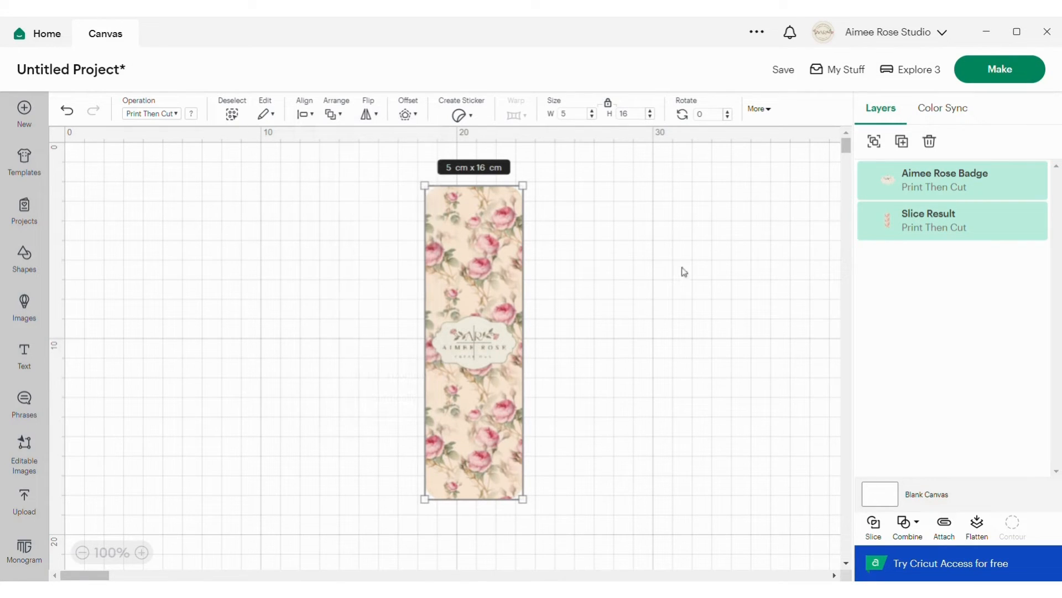
left_click(711, 267)
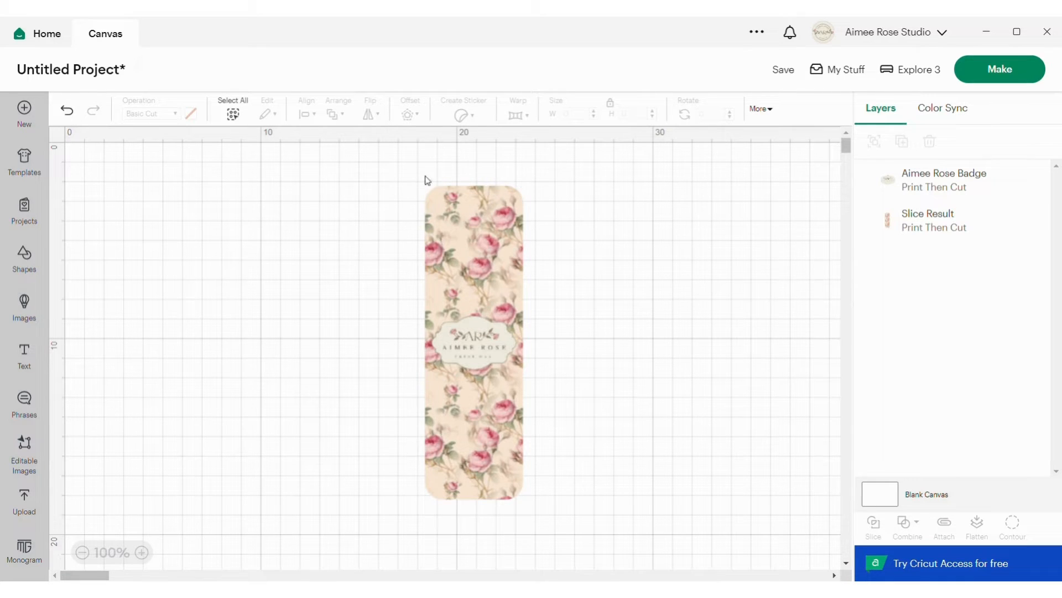
Flatten the badge and the floral piece into a single Print Then Cut layer and check the flattened layer's contents.
left_click_drag(373, 174, 651, 504)
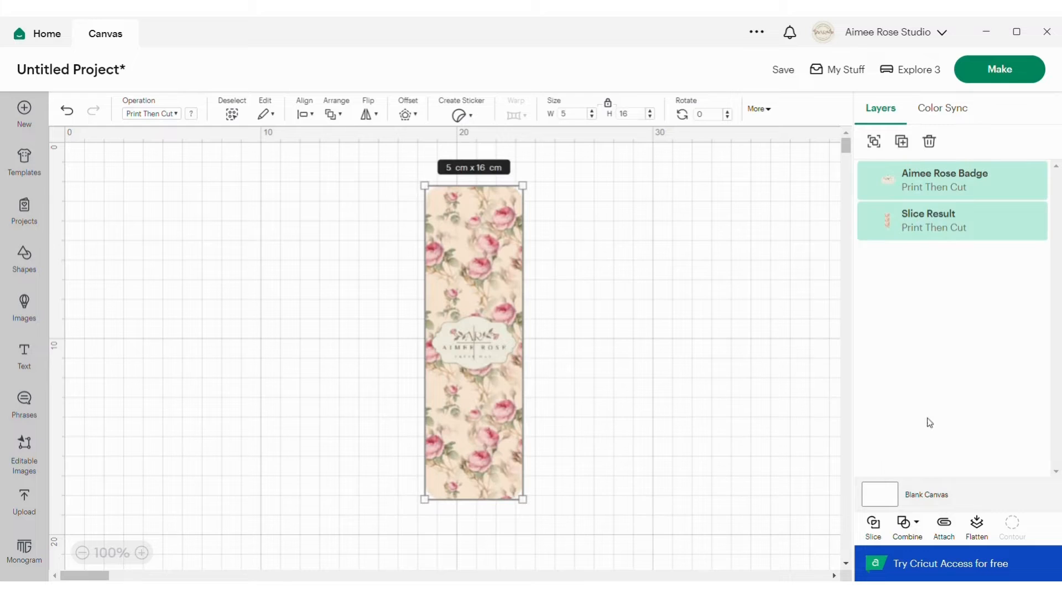
left_click(979, 526)
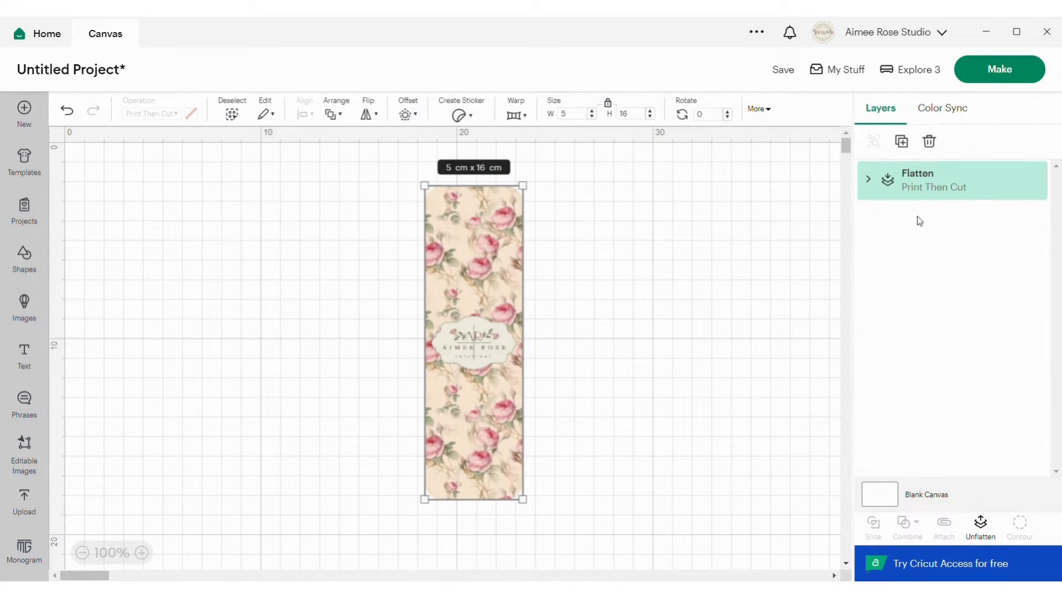
left_click(868, 179)
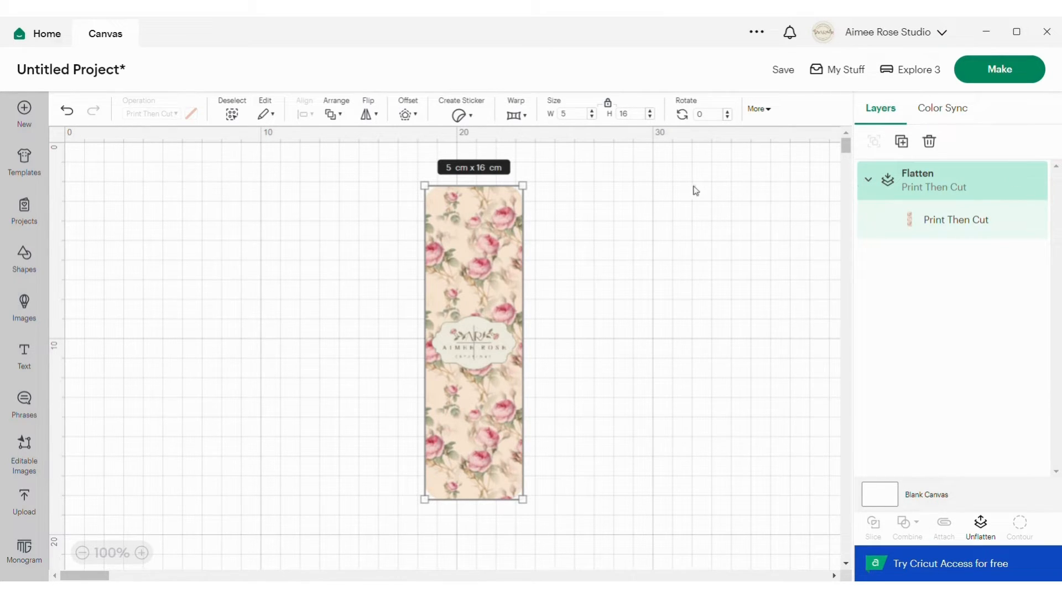
left_click(869, 182)
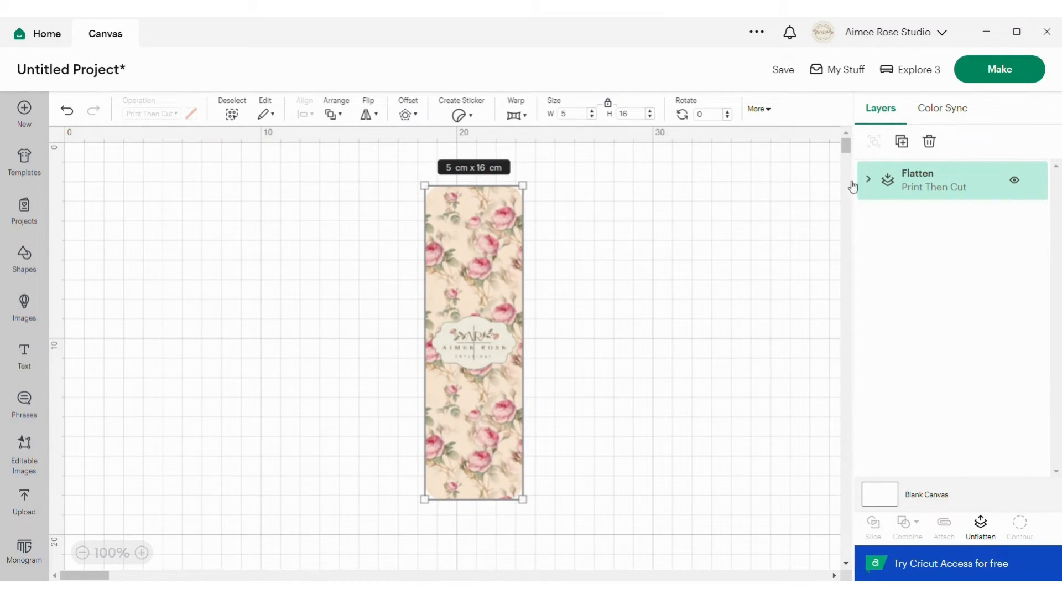
left_click(643, 225)
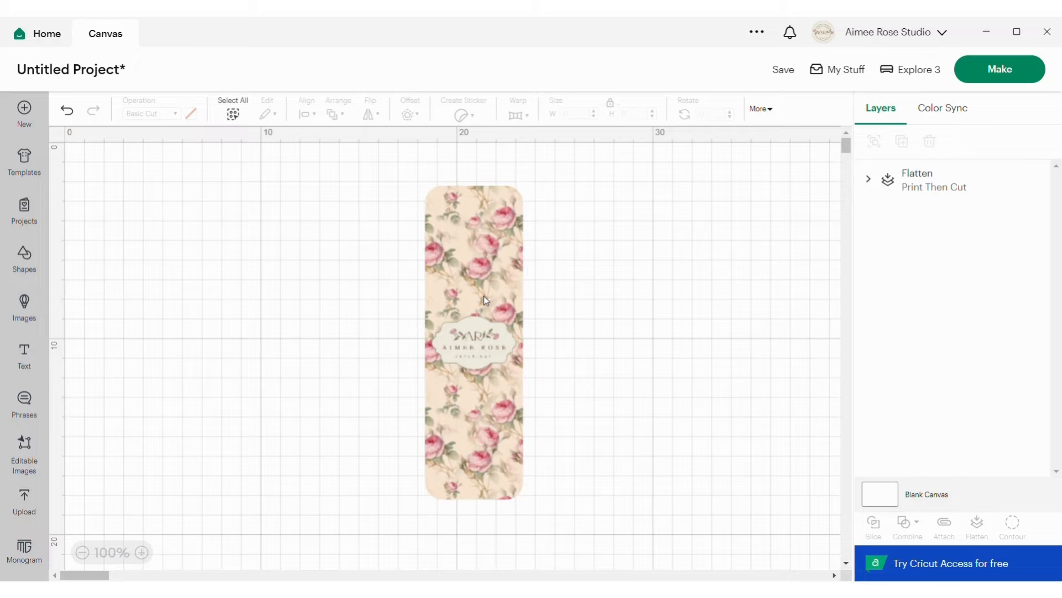
Add a score line to the canvas beside the floral piece and rotate it about 90° so it lies horizontal.
left_click(31, 257)
left_click(95, 159)
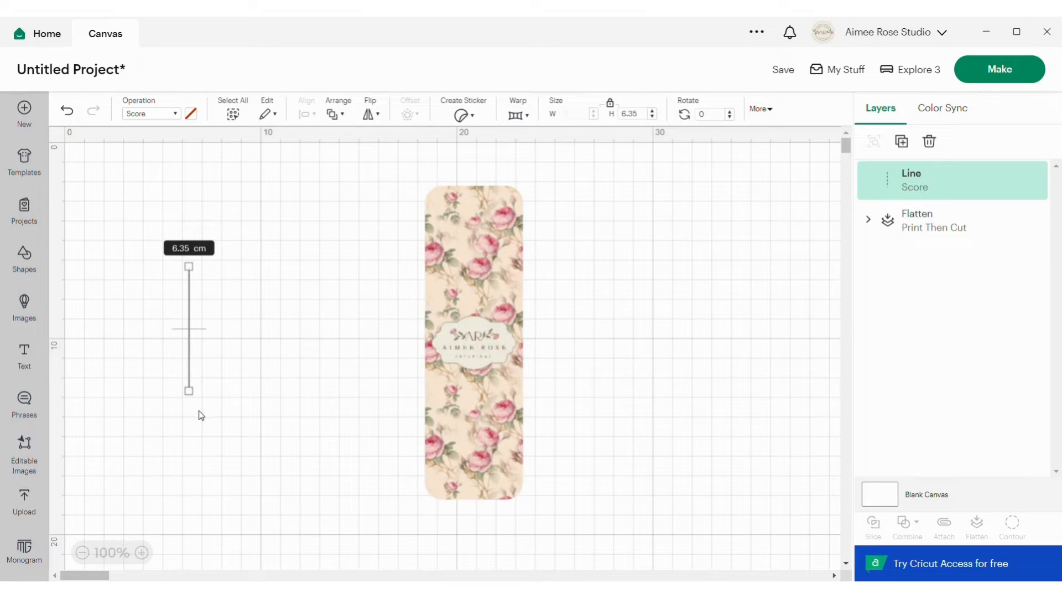
left_click_drag(204, 415, 111, 342)
left_click(281, 239)
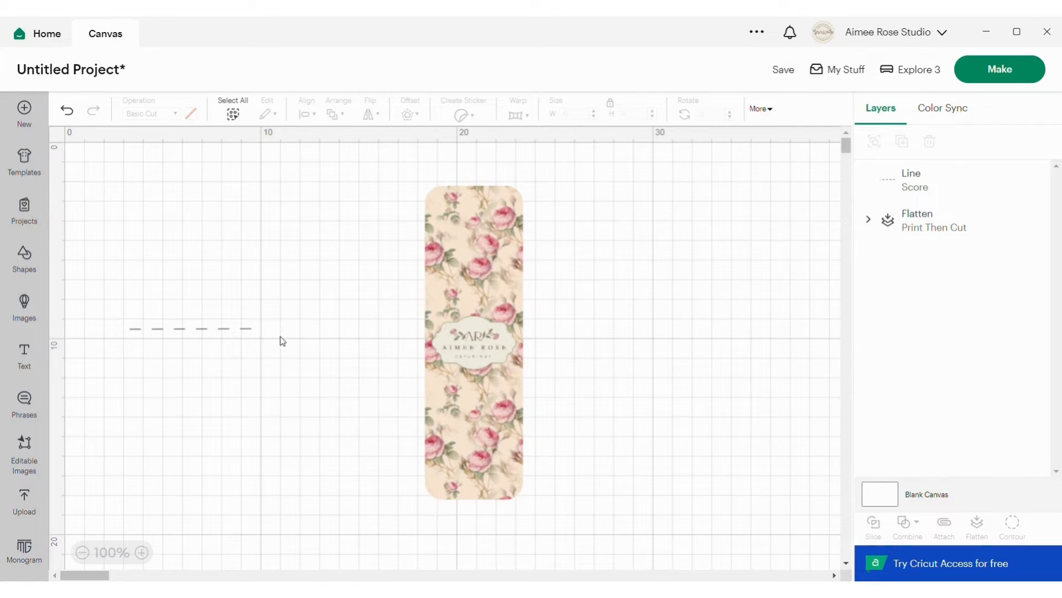
Change the horizontal line's operation from Score to Basic Cut.
left_click(220, 329)
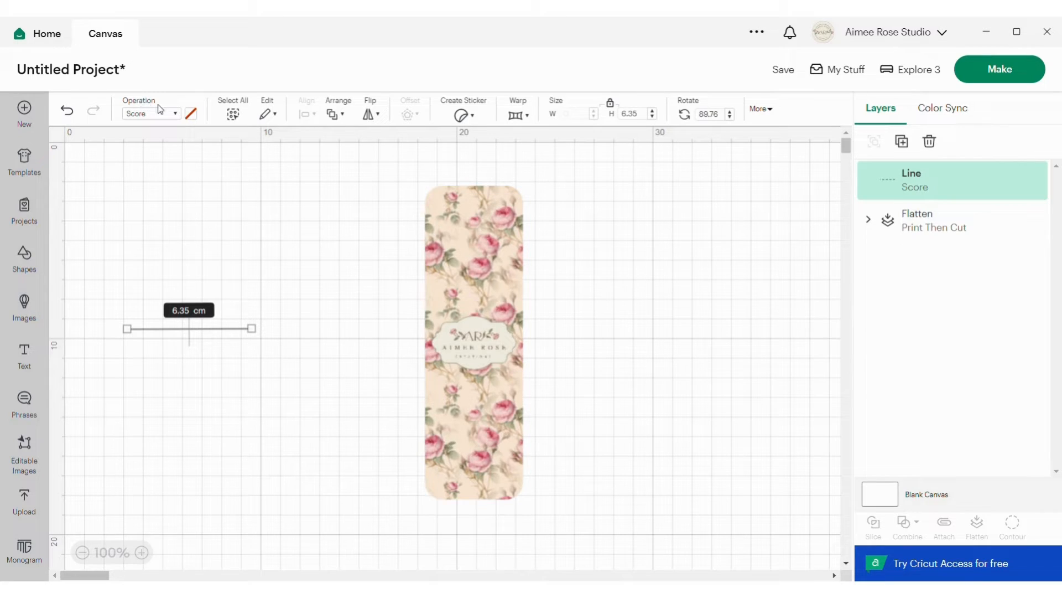
left_click(181, 121)
left_click(171, 165)
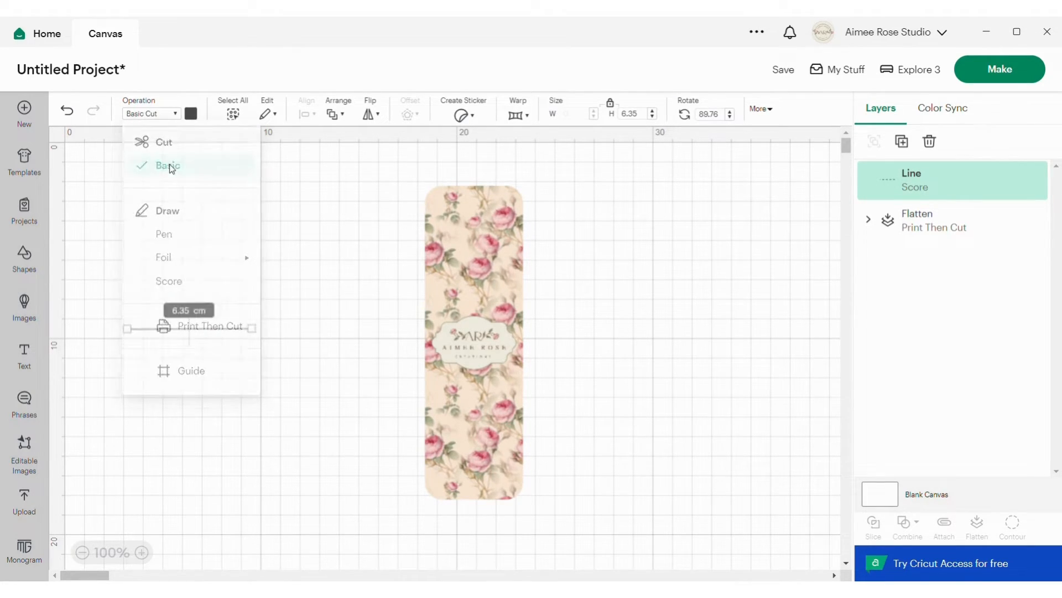
left_click(234, 254)
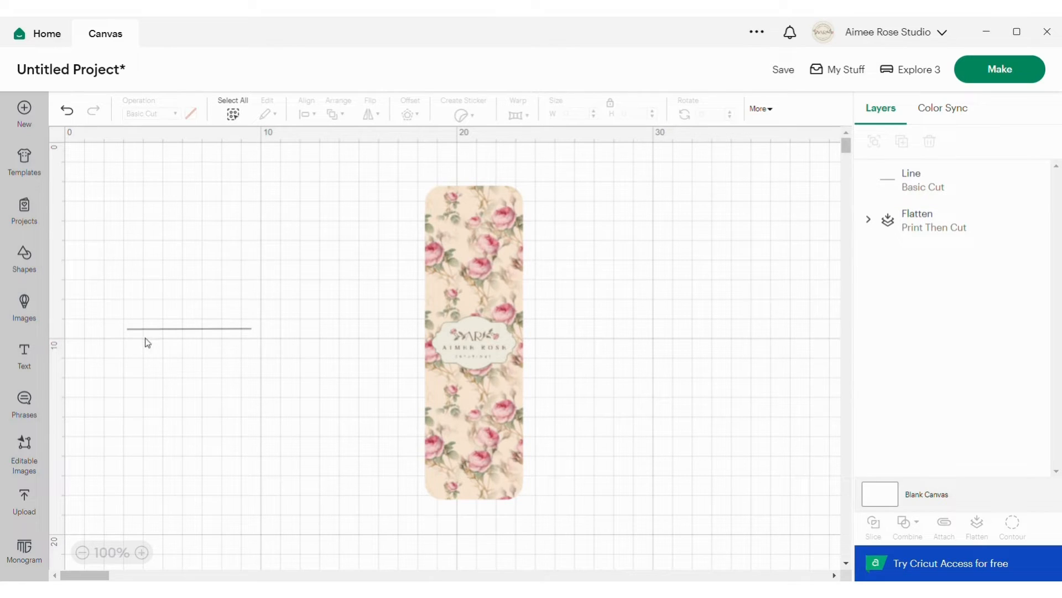
Move the cut line up closer to the floral piece and set its length to 4 cm.
left_click_drag(224, 328, 355, 232)
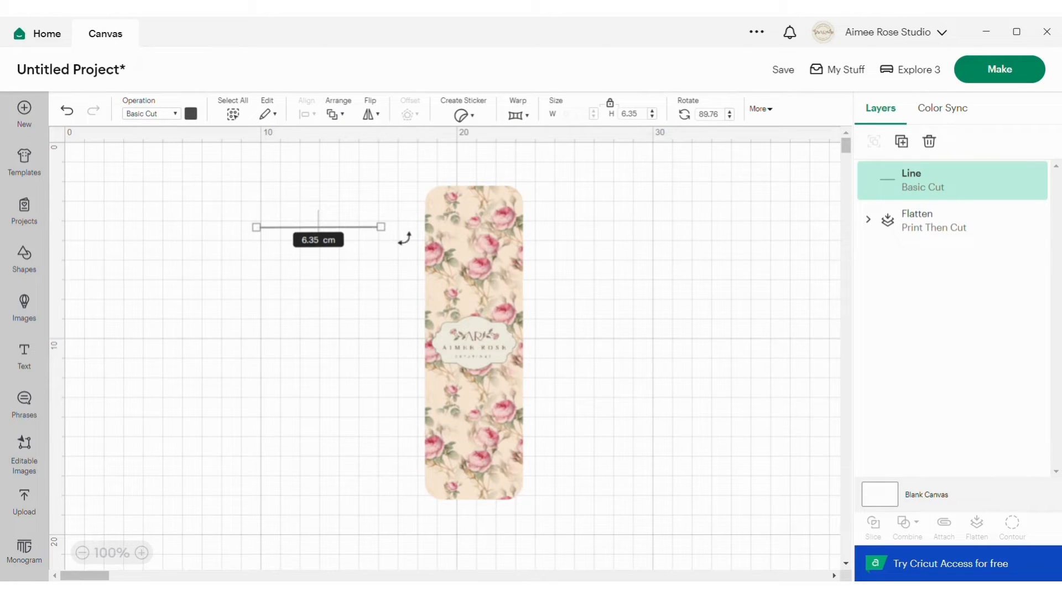
left_click(633, 115)
type("4")
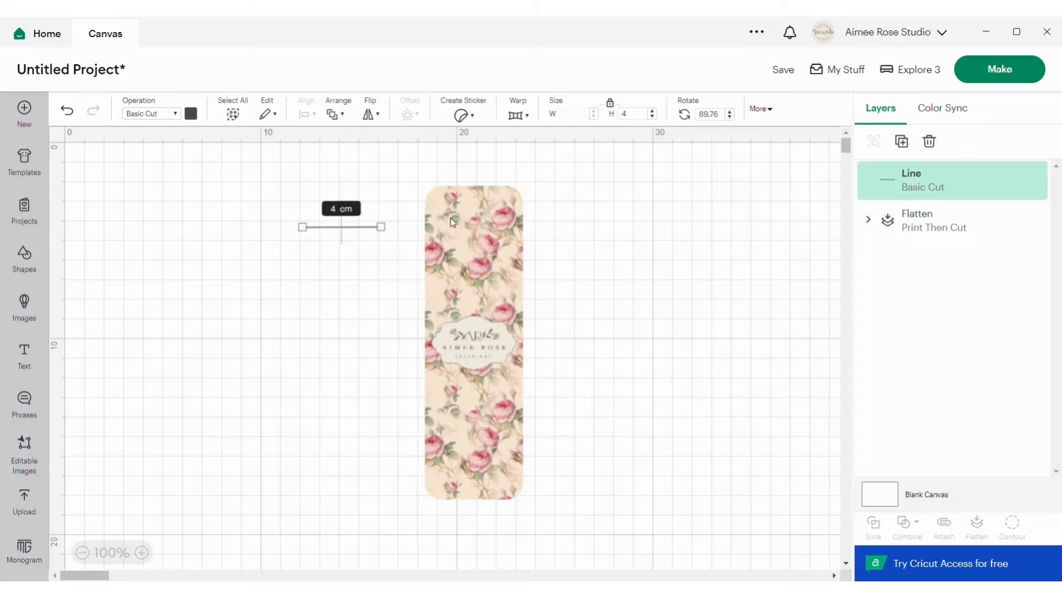
Duplicate the 4 cm cut line and place one line just above the badge and the other just below it.
right_click(367, 232)
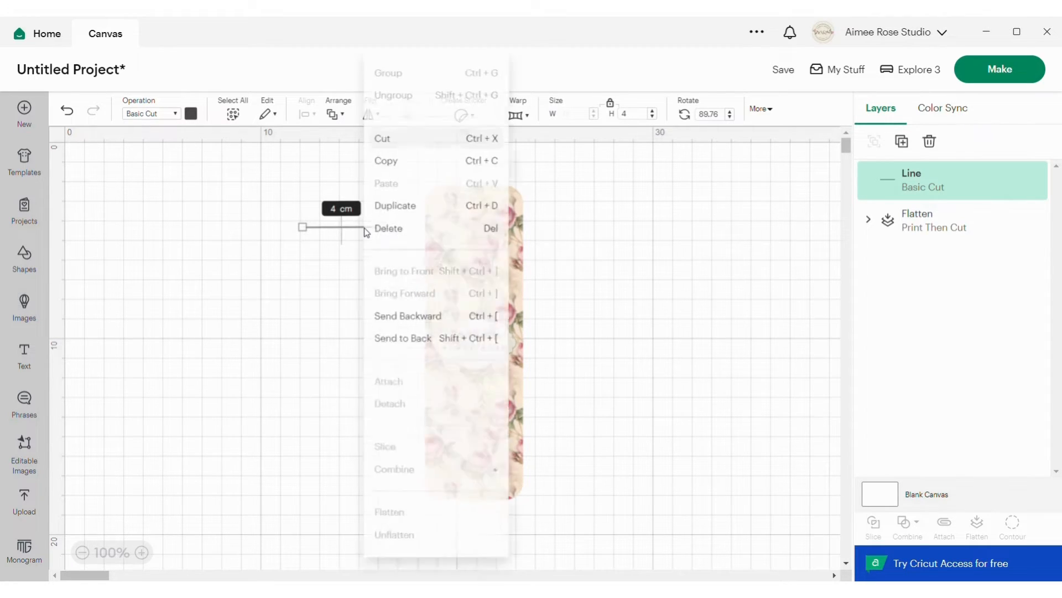
left_click(417, 216)
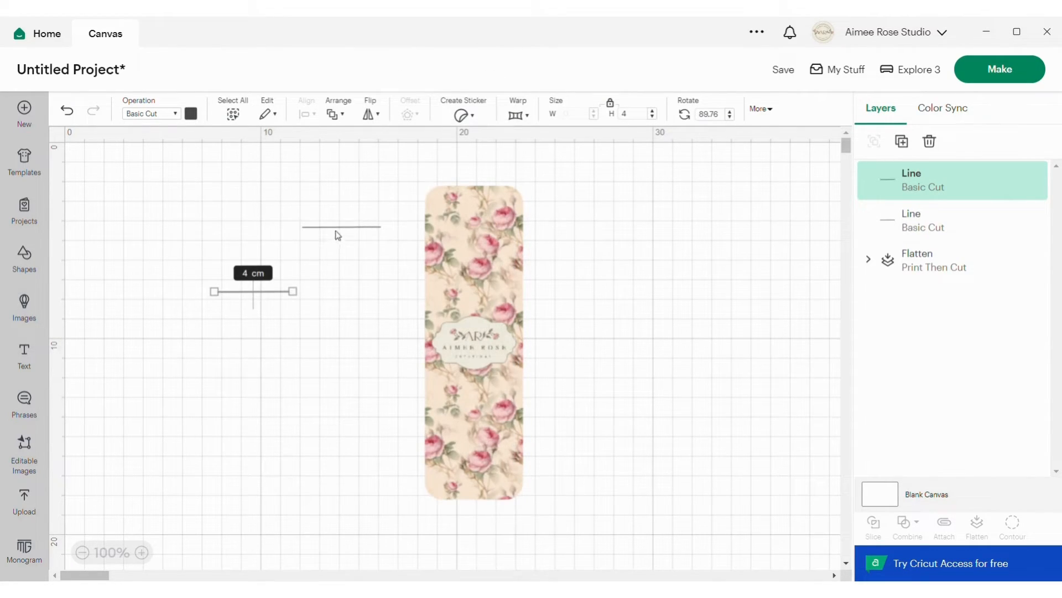
left_click_drag(343, 230, 475, 311)
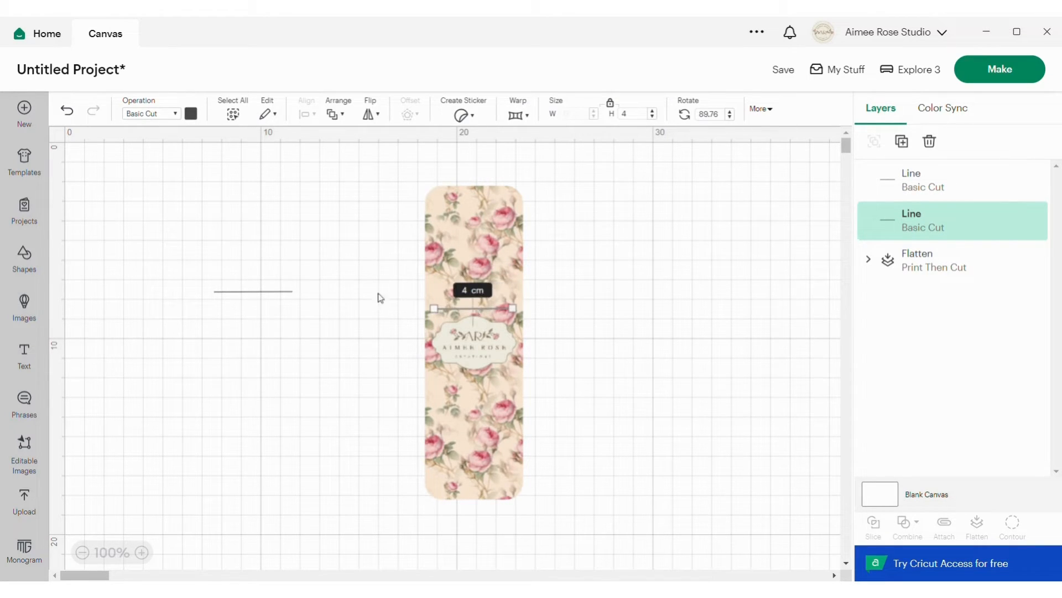
left_click_drag(268, 298, 493, 381)
Center both cut lines horizontally on the flattened floral piece.
left_click_drag(357, 242, 607, 443)
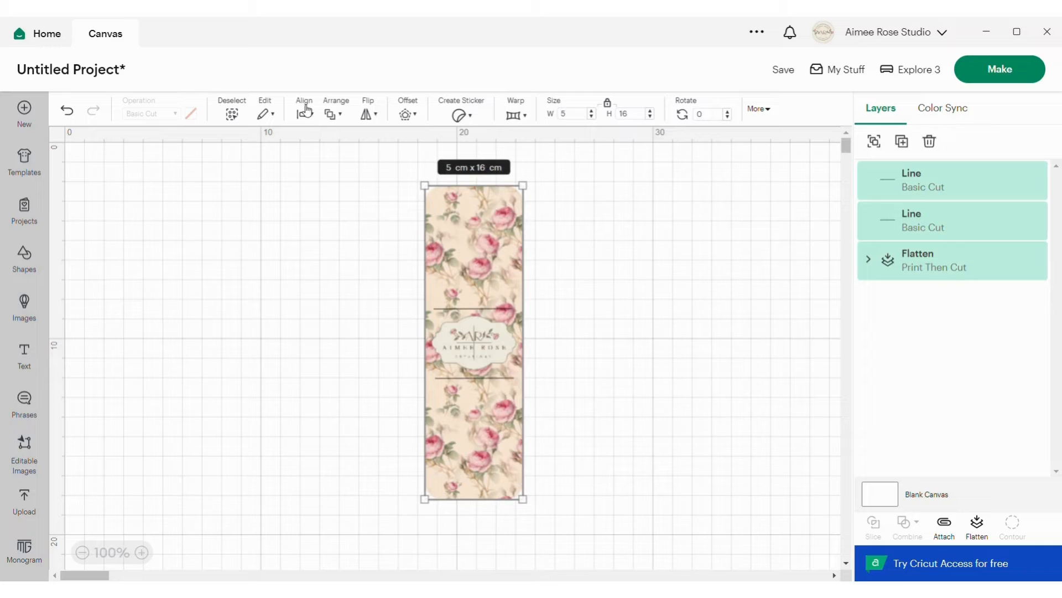
left_click(306, 115)
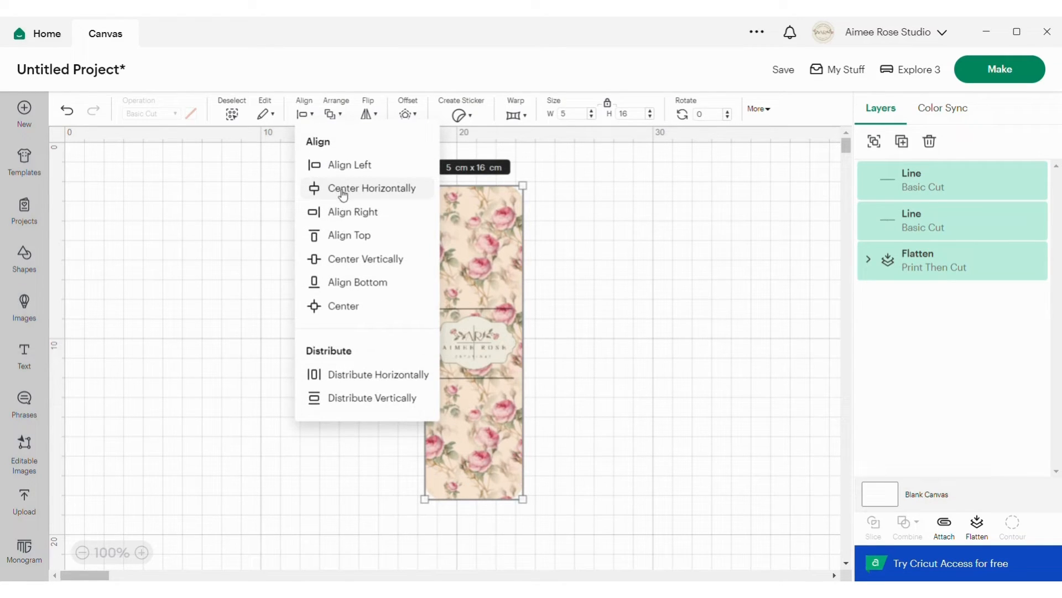
left_click(343, 193)
left_click(653, 315)
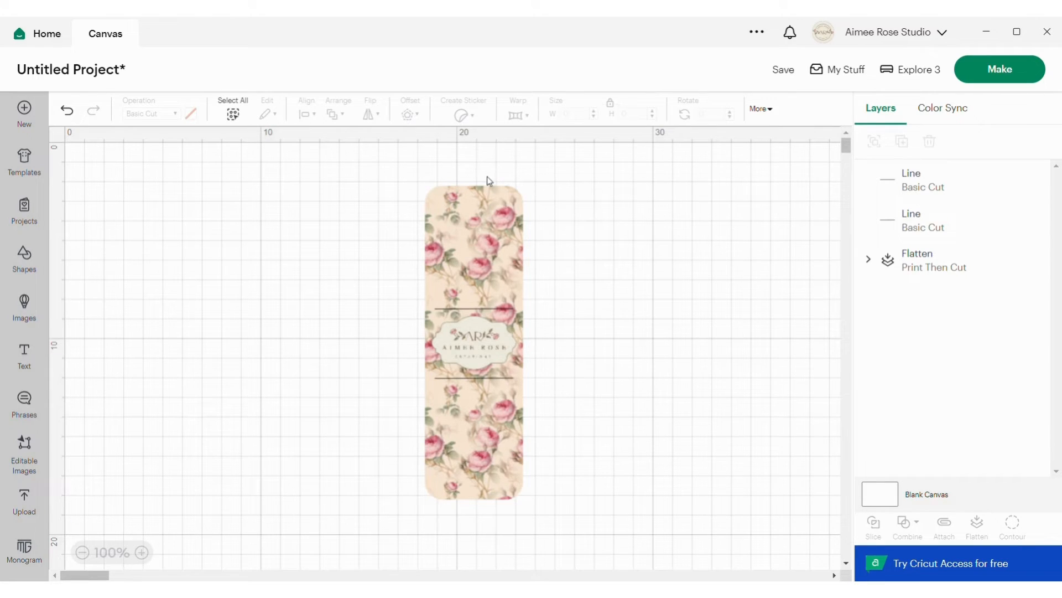
Attach the two cut lines to the flattened floral piece and shift the attached design slightly to the left.
left_click_drag(385, 171, 625, 531)
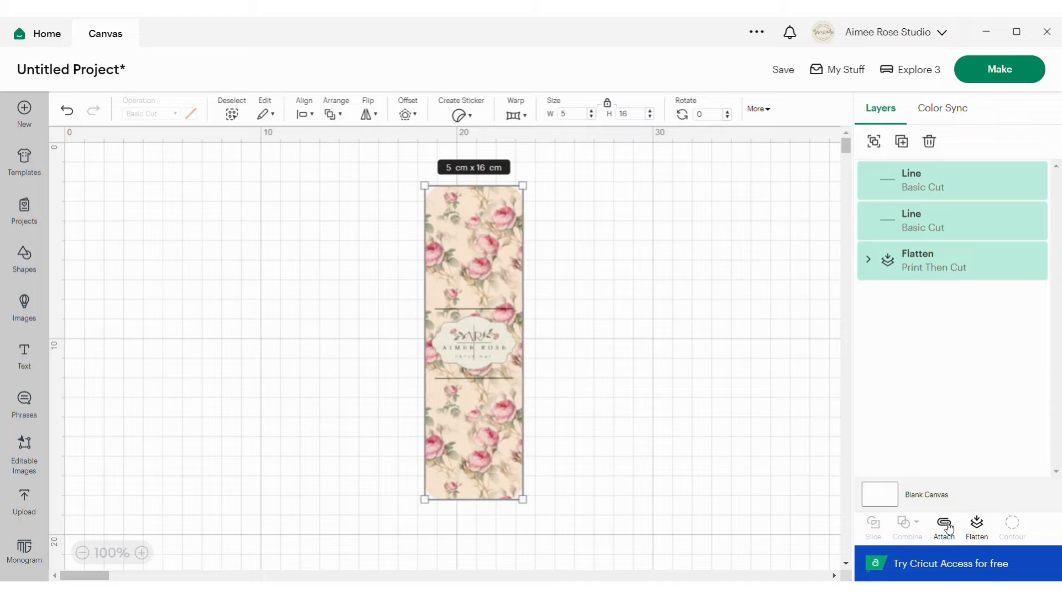
left_click(945, 526)
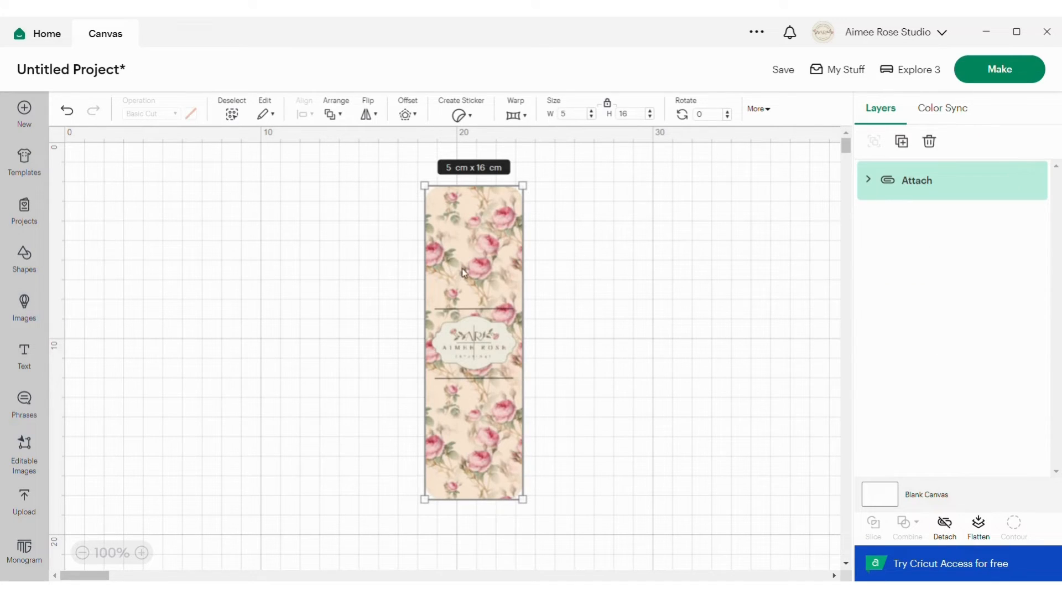
mouse_move(459, 267)
left_mouse_down()
mouse_move(328, 240)
mouse_move(455, 245)
mouse_move(446, 268)
left_mouse_up()
left_click(588, 283)
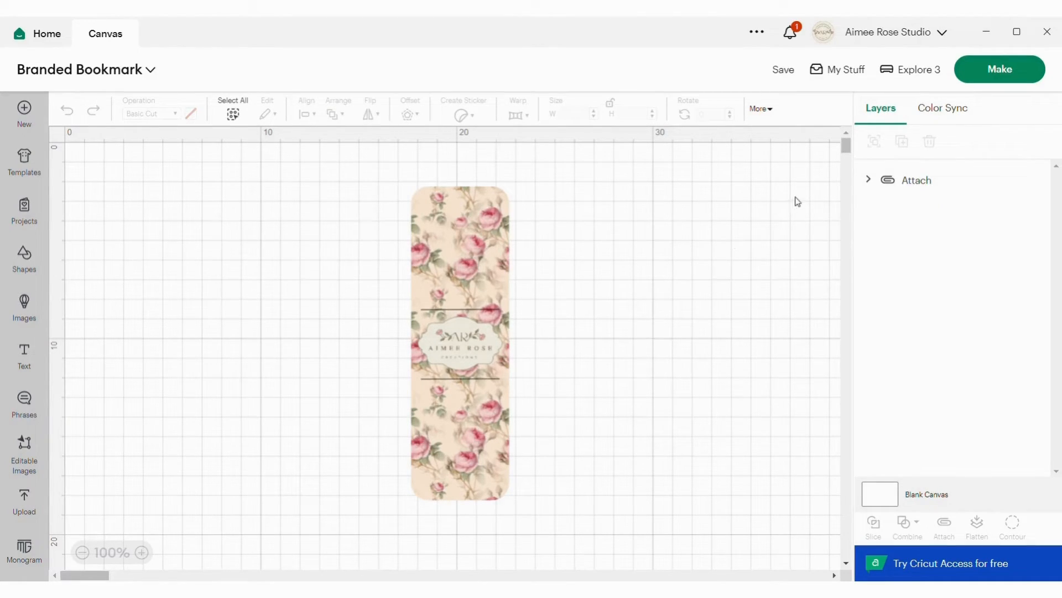
Send the bookmark project to mat preparation and choose the 21 cm x 29.7 cm (A4) material size.
left_click(1001, 70)
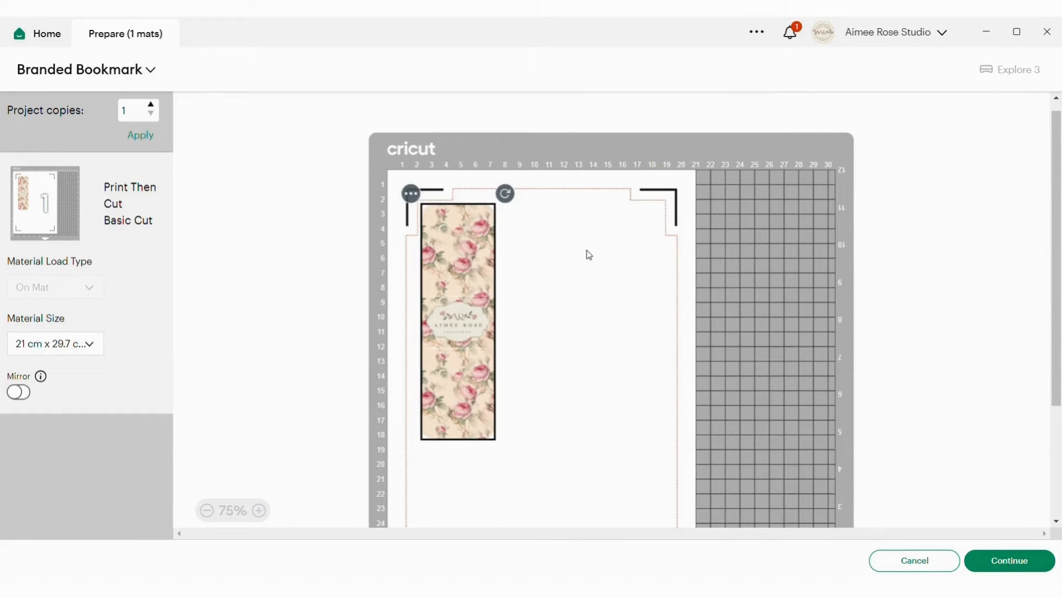
scroll(589, 254, "down", 1)
scroll(590, 255, "up", 1)
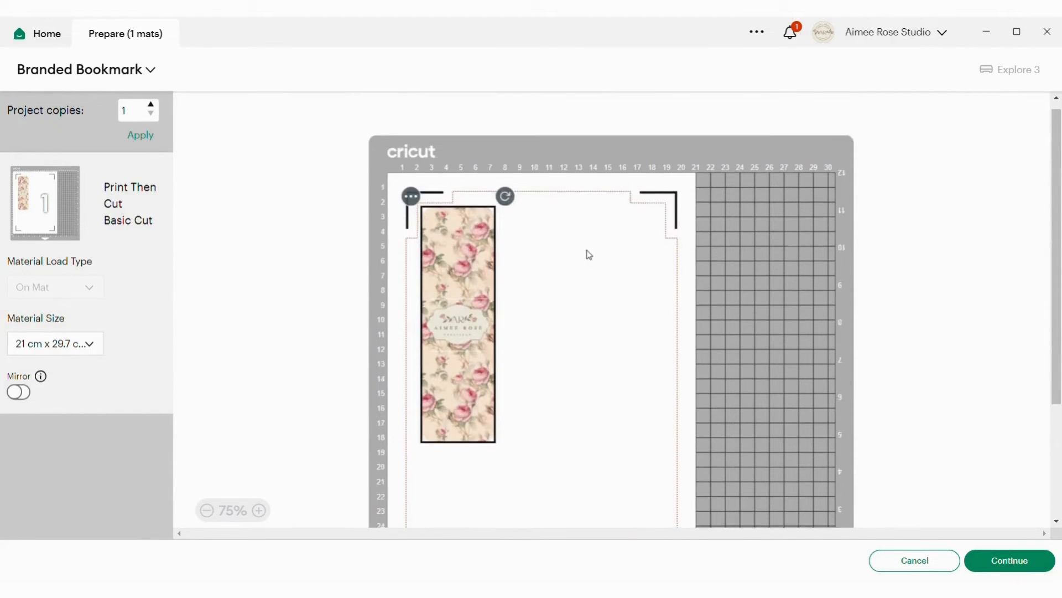
left_click(83, 346)
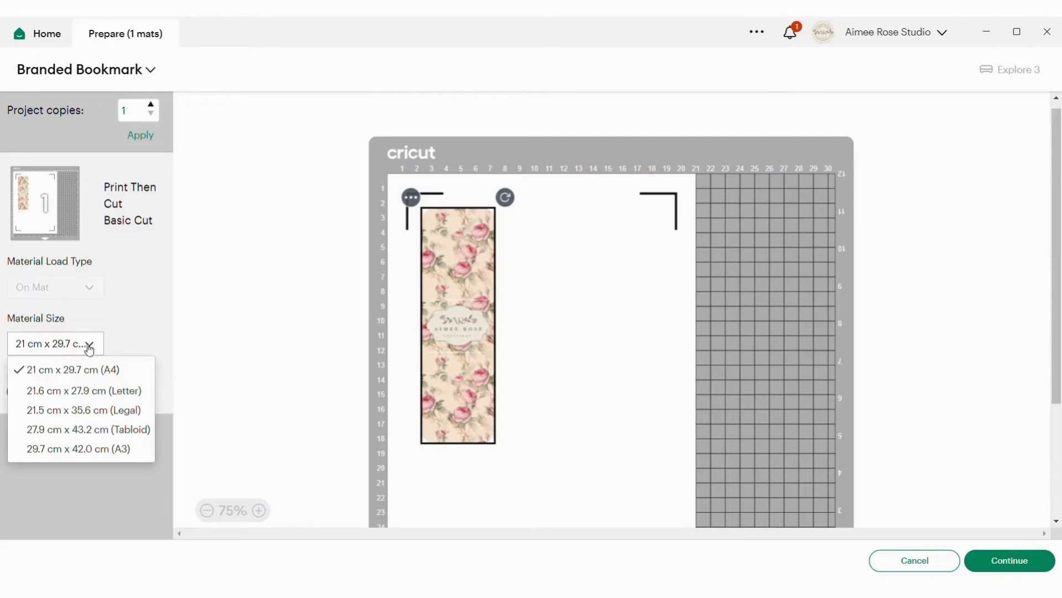
left_click(118, 374)
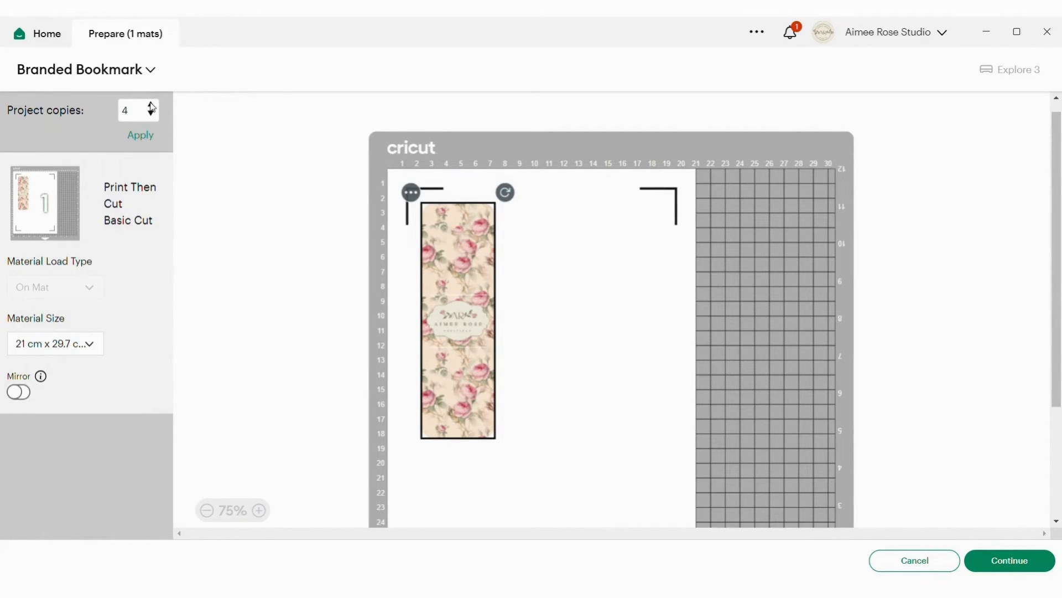
Apply 4 project copies to the mat and check how the bookmarks are arranged on the A4 sheet.
scroll(265, 271, "down", 5)
scroll(265, 270, "up", 5)
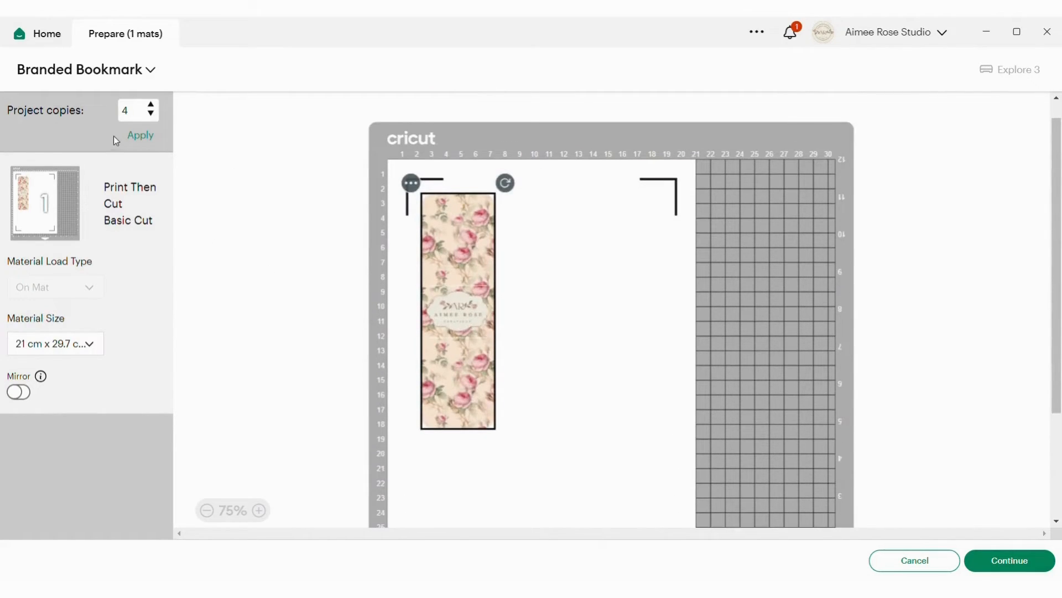
left_click(143, 134)
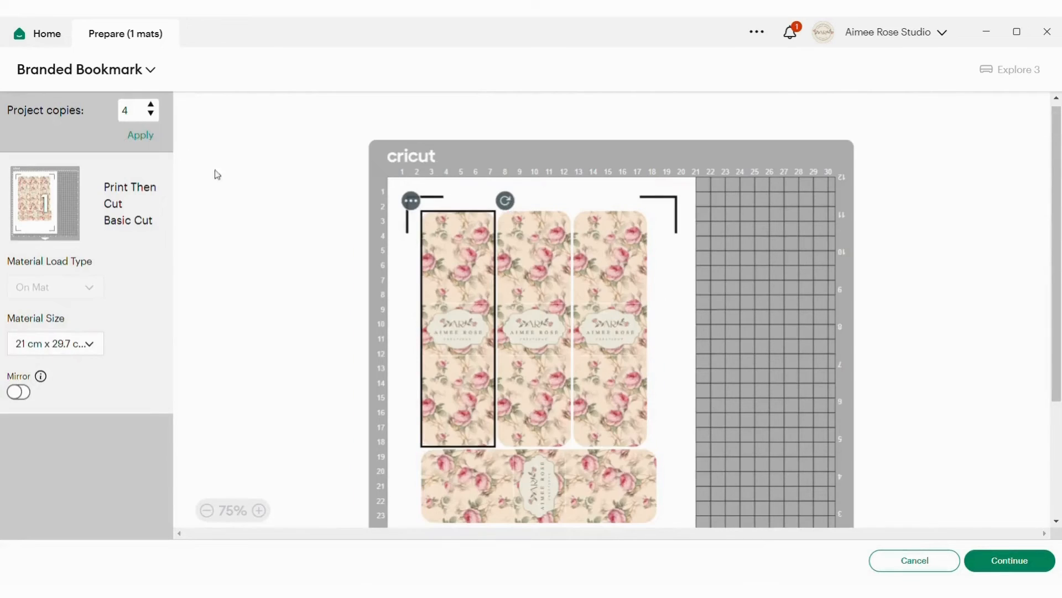
scroll(280, 247, "down", 2)
scroll(279, 247, "up", 1)
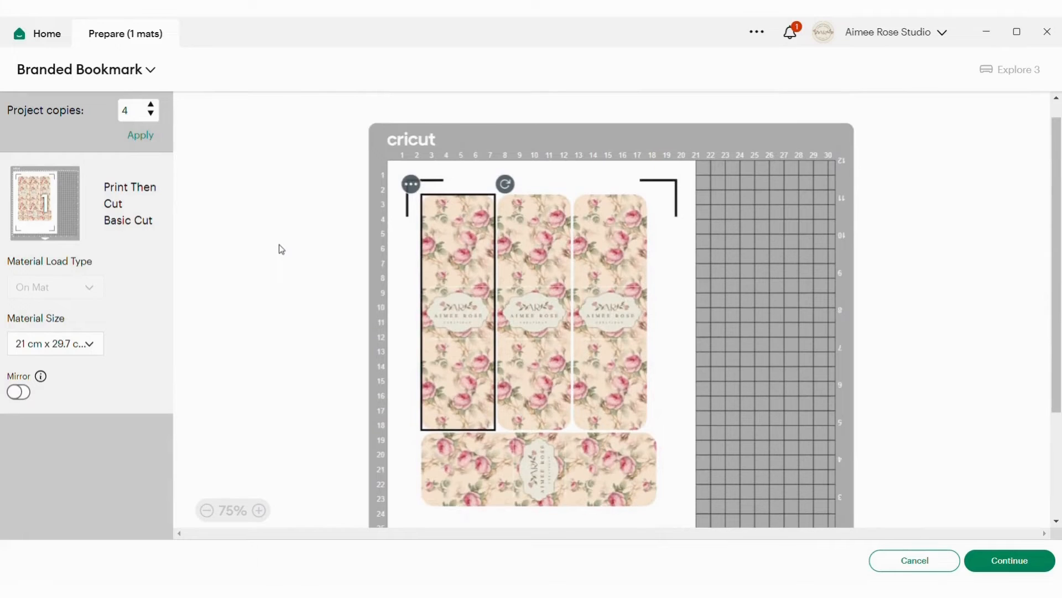
scroll(281, 248, "down", 2)
scroll(281, 249, "up", 2)
scroll(281, 248, "down", 2)
scroll(281, 248, "up", 1)
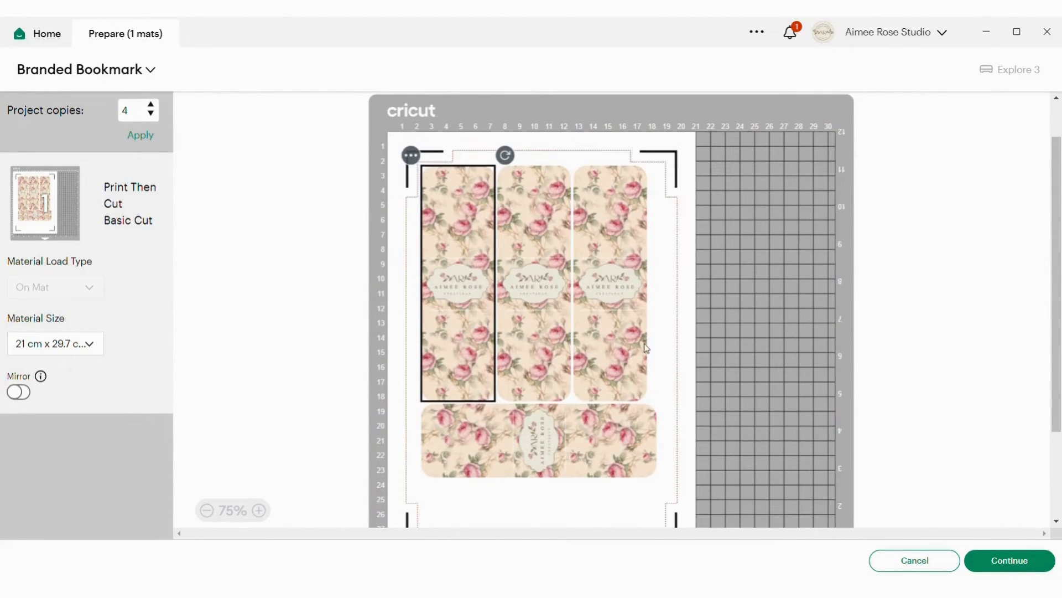
Print the A4 bookmark sheet with Add Bleed turned off and Use System Dialog turned on.
left_click(1013, 562)
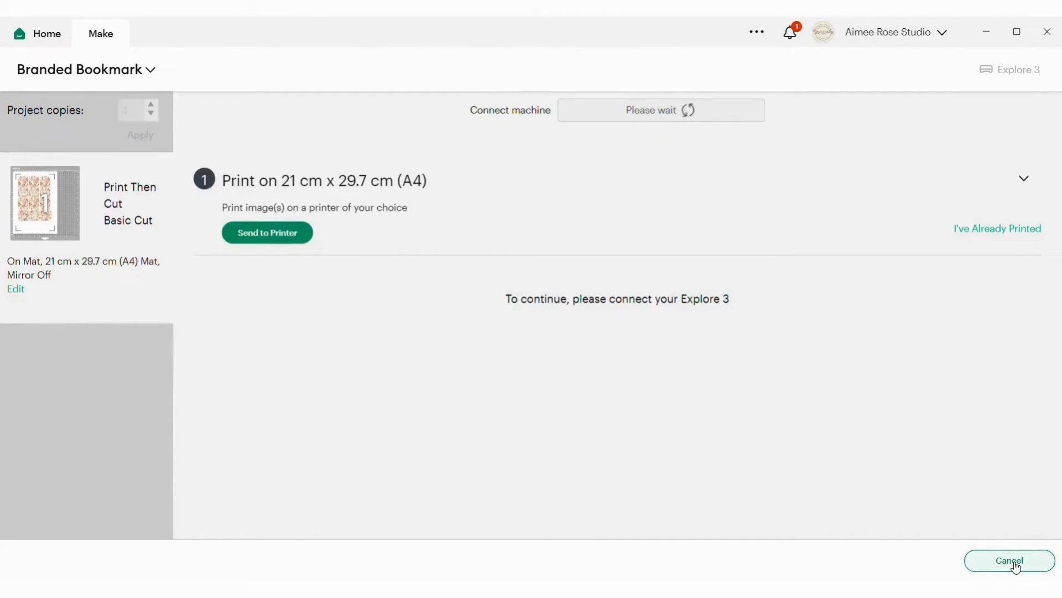
left_click(277, 235)
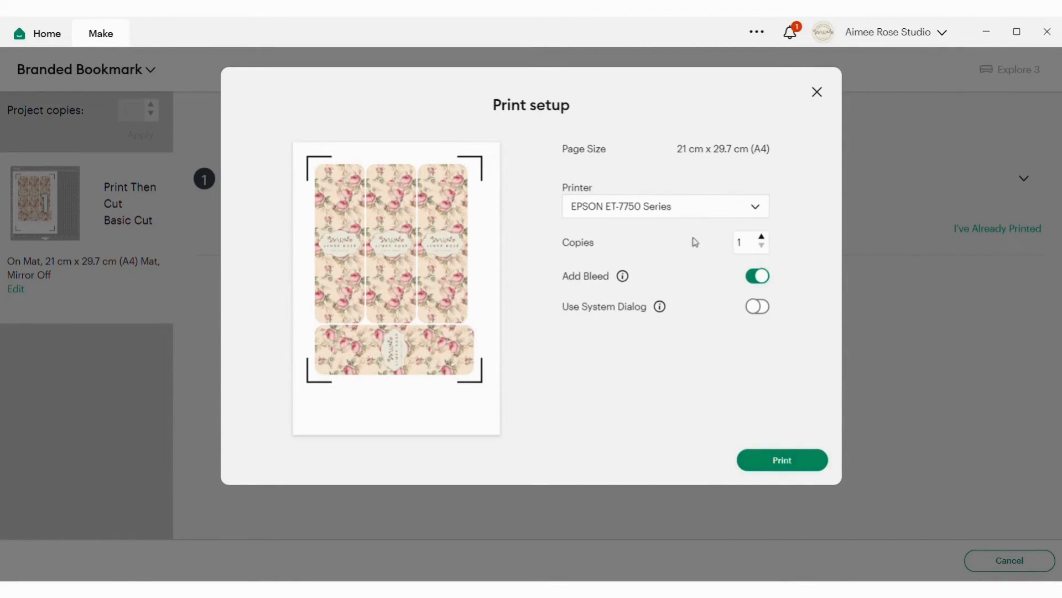
left_click(756, 276)
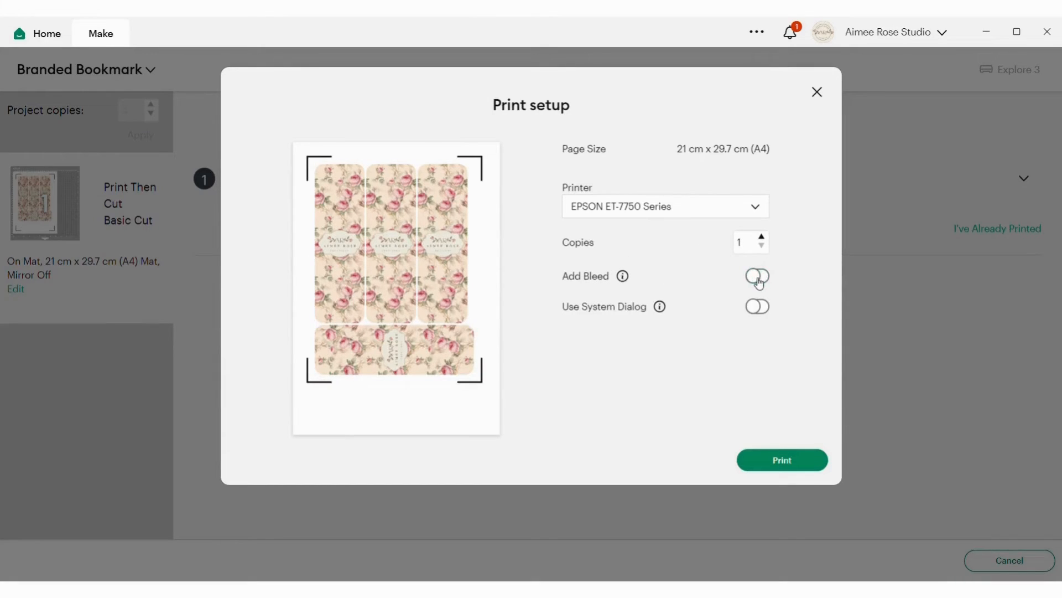
left_click(762, 313)
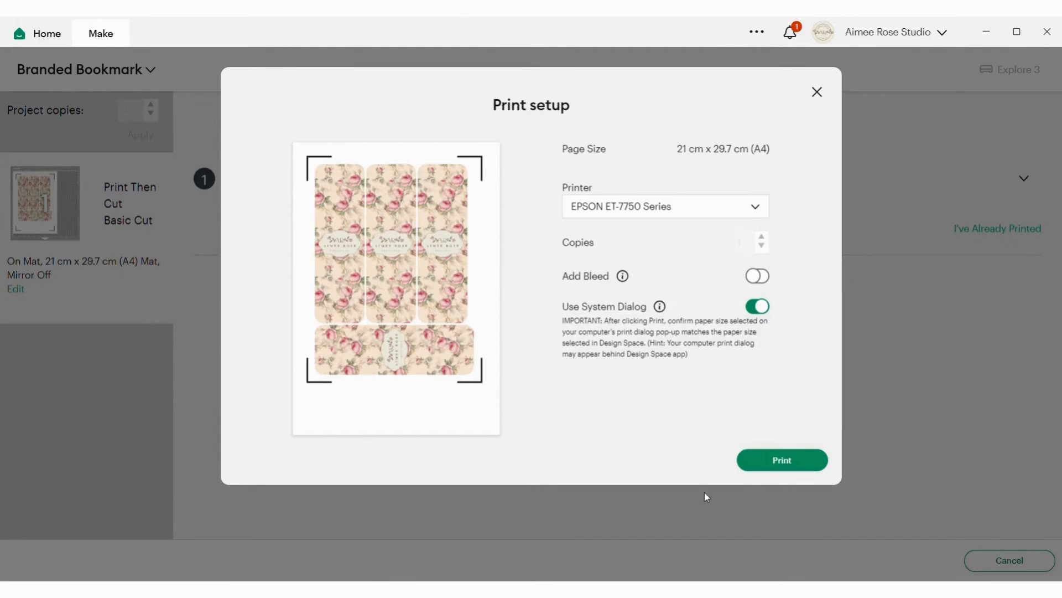
left_click(786, 459)
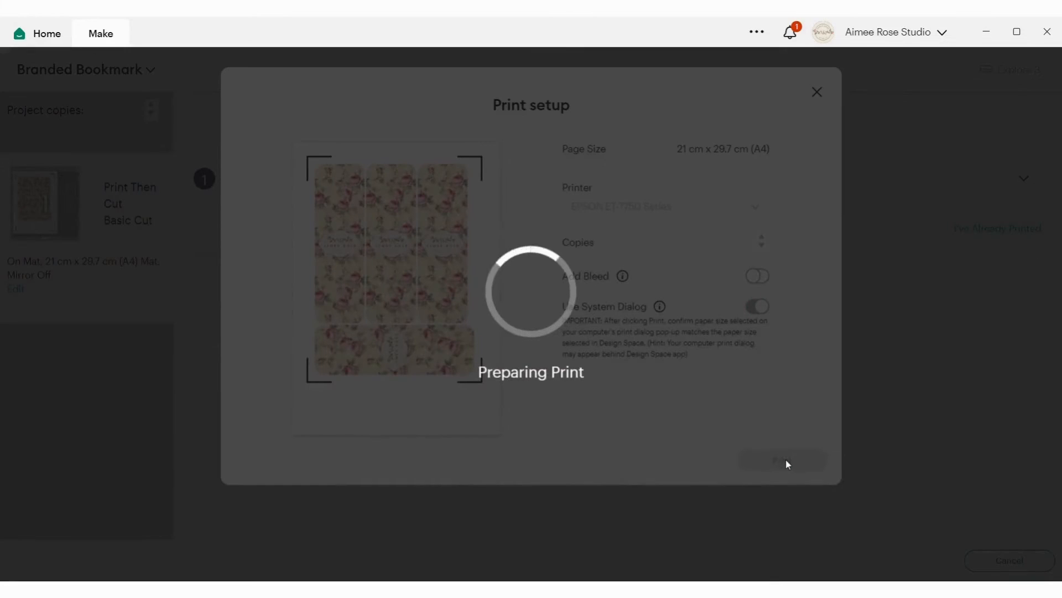